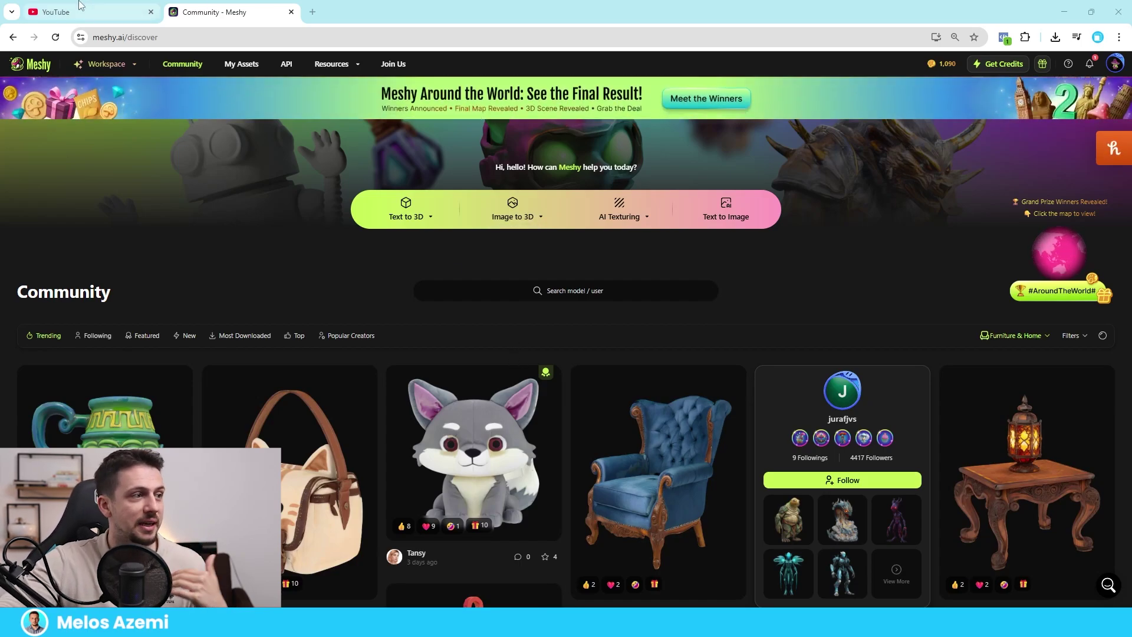
Step: Close the YouTube tab and scroll through the trending Furniture & Home community models
{"action": "left_click", "coordinate": [151, 12]}
{"action": "scroll", "coordinate": [708, 360], "scroll_direction": "down", "scroll_amount": 3}
{"action": "scroll", "coordinate": [753, 390], "scroll_direction": "up", "scroll_amount": 4}
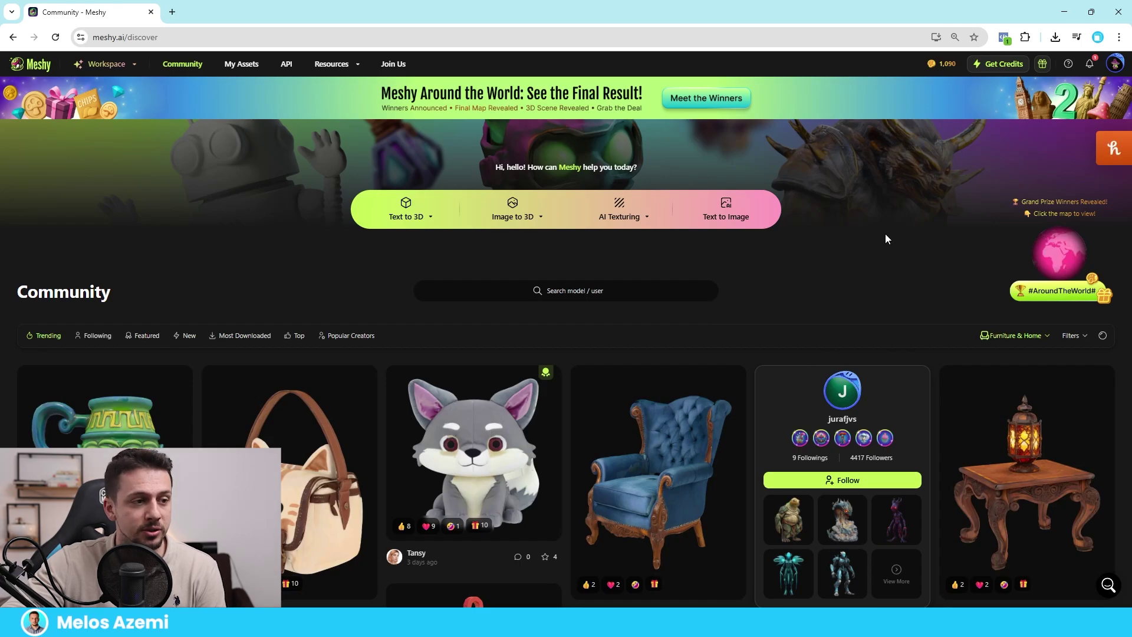
{"action": "scroll", "coordinate": [918, 318], "scroll_direction": "down", "scroll_amount": 3}
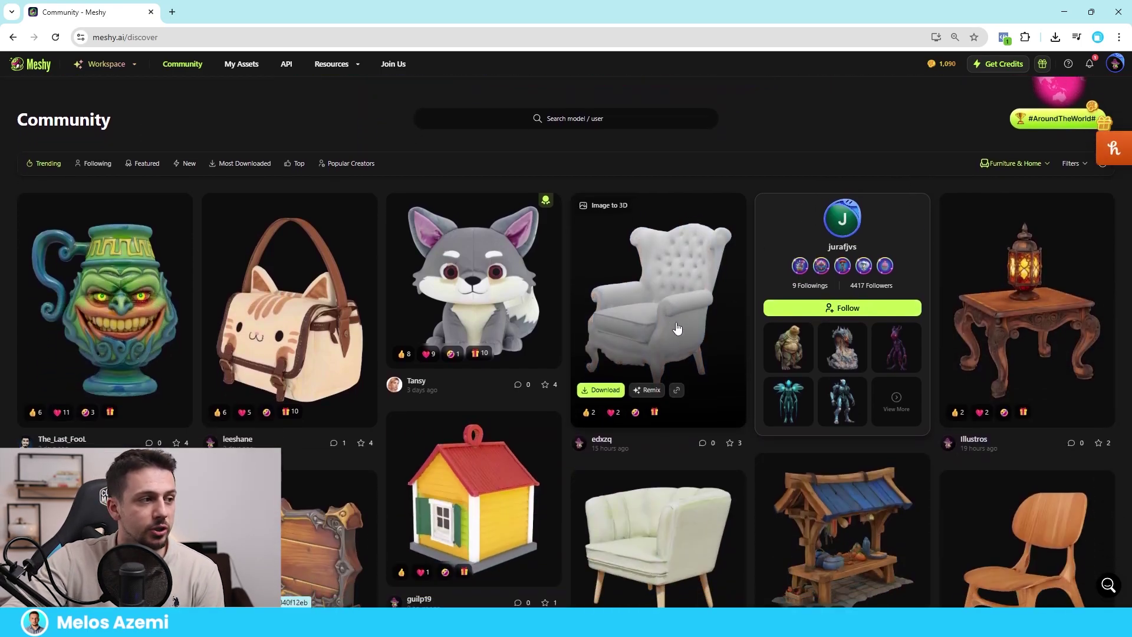
{"action": "scroll", "coordinate": [677, 328], "scroll_direction": "down", "scroll_amount": 10}
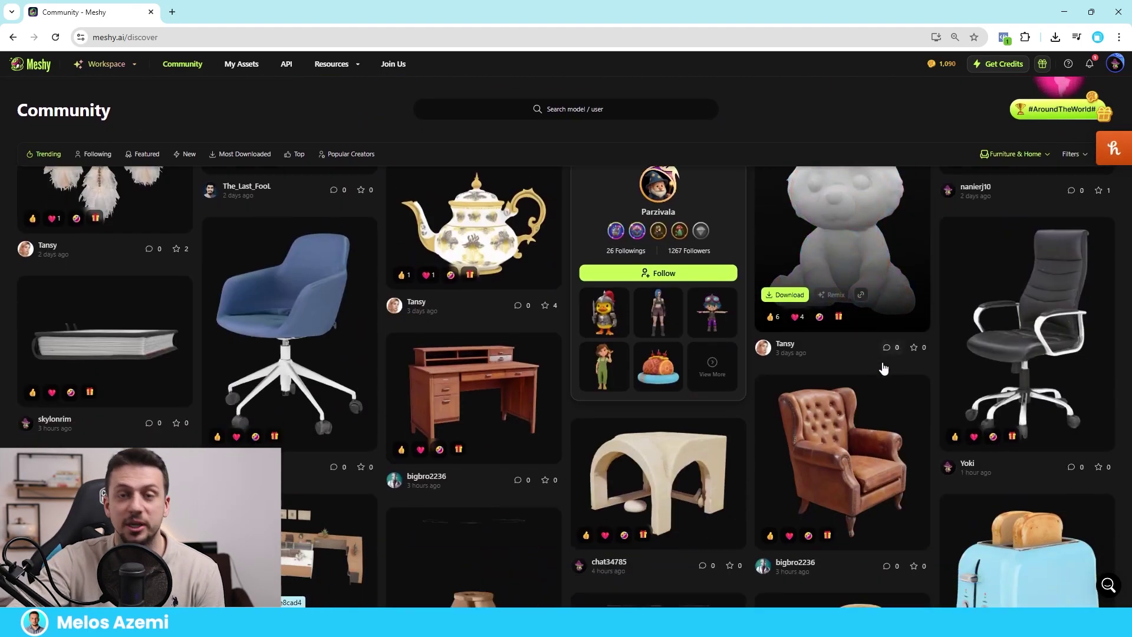
{"action": "scroll", "coordinate": [884, 368], "scroll_direction": "down", "scroll_amount": 2}
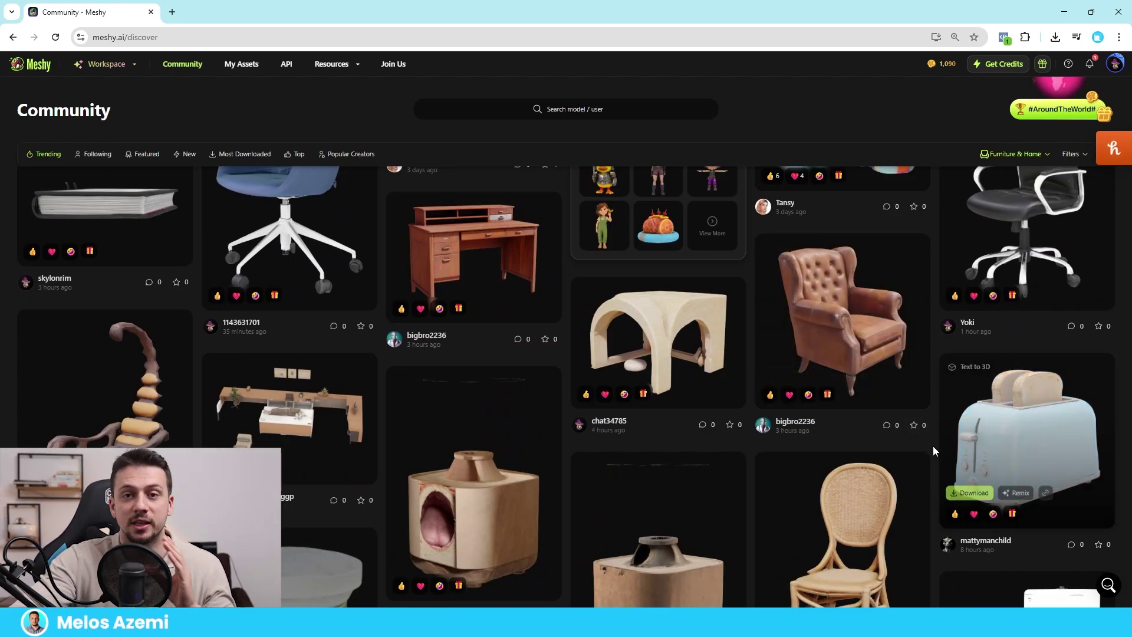
{"action": "scroll", "coordinate": [932, 443], "scroll_direction": "down", "scroll_amount": 2}
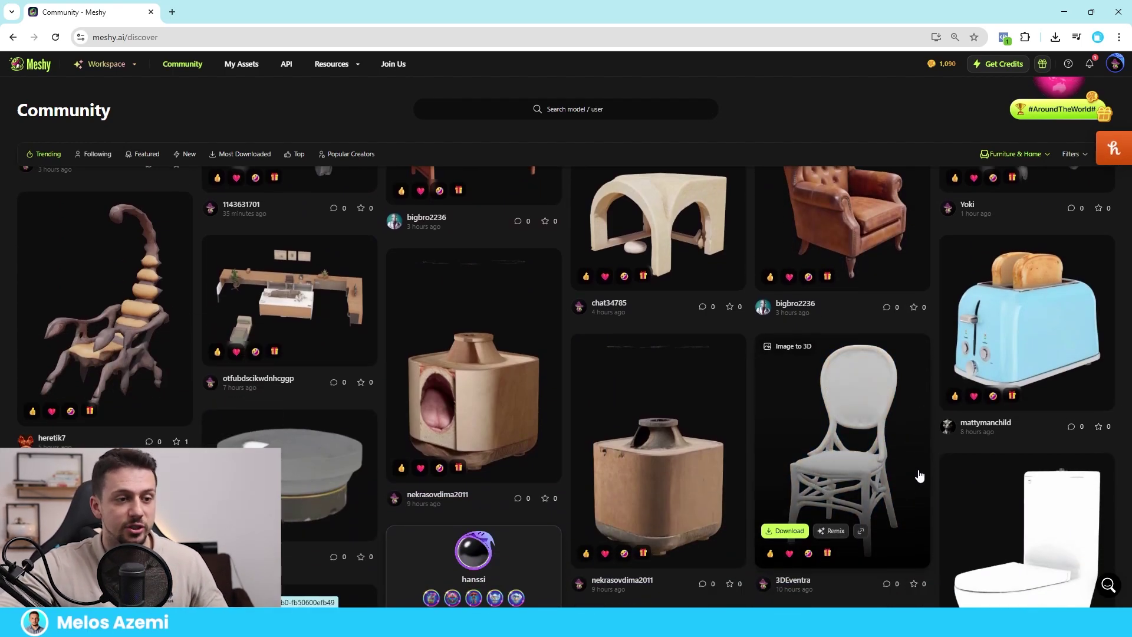
{"action": "scroll", "coordinate": [929, 442], "scroll_direction": "down", "scroll_amount": 6}
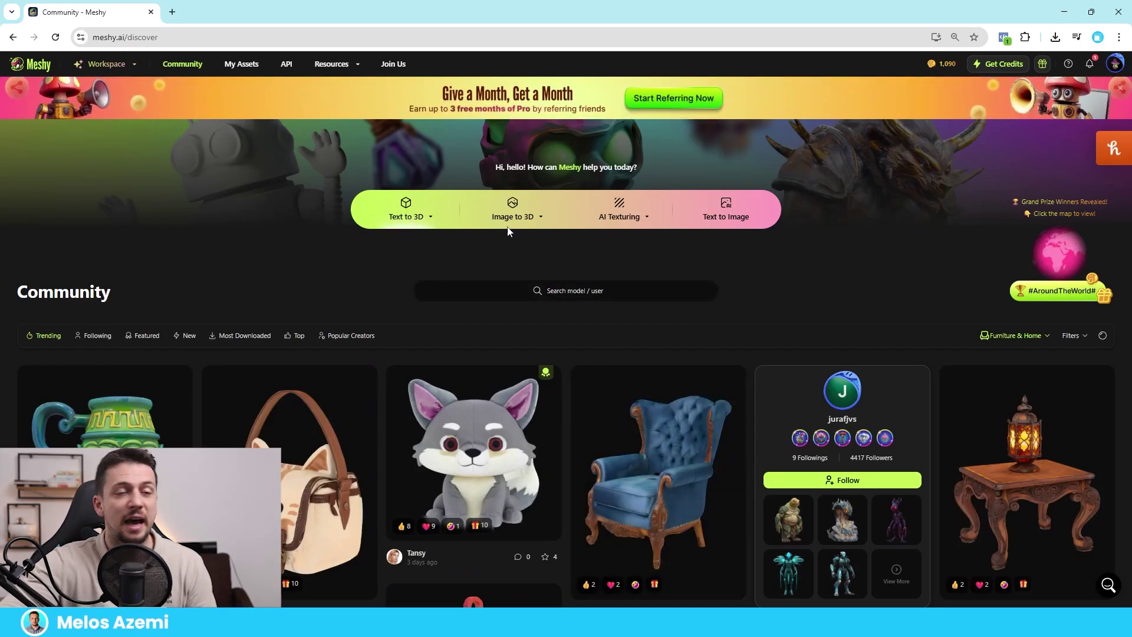
Step: Generate drafts from the prompt 'leather and wood armchair' and review the earlier armchair's four drafts
{"action": "left_click", "coordinate": [404, 213]}
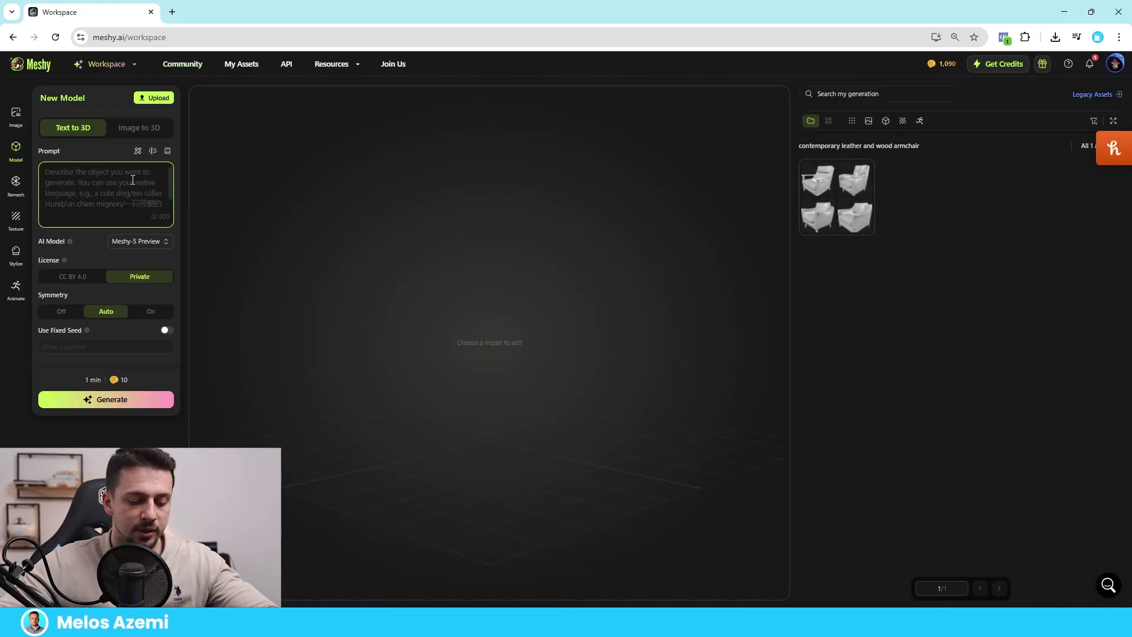
{"action": "type", "text": "leather "}
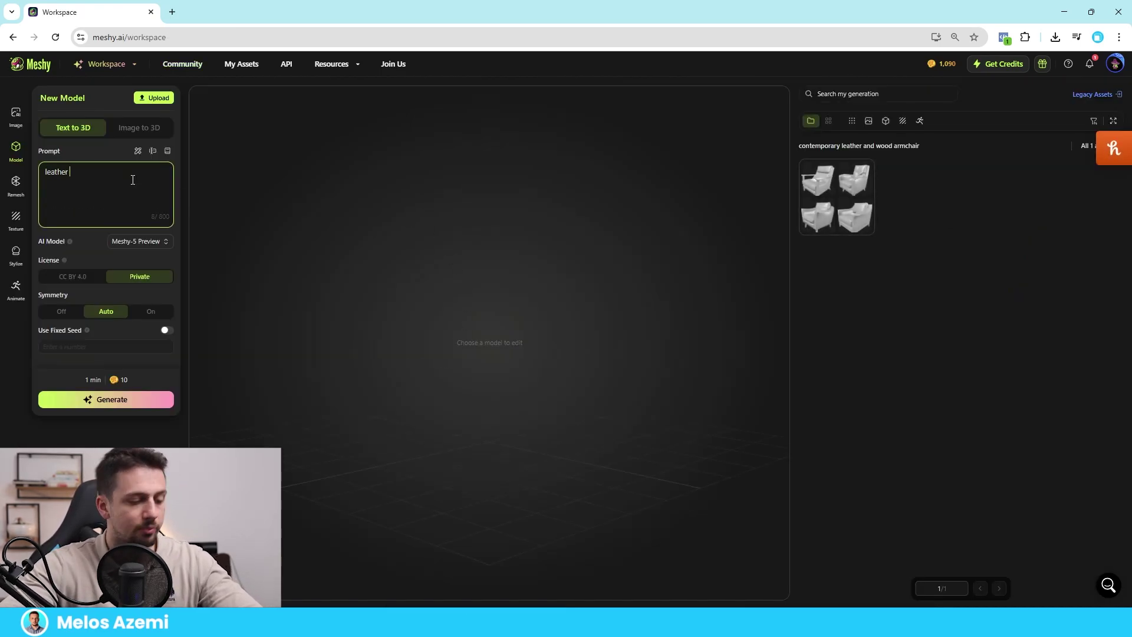
{"action": "type", "text": "and wood a"}
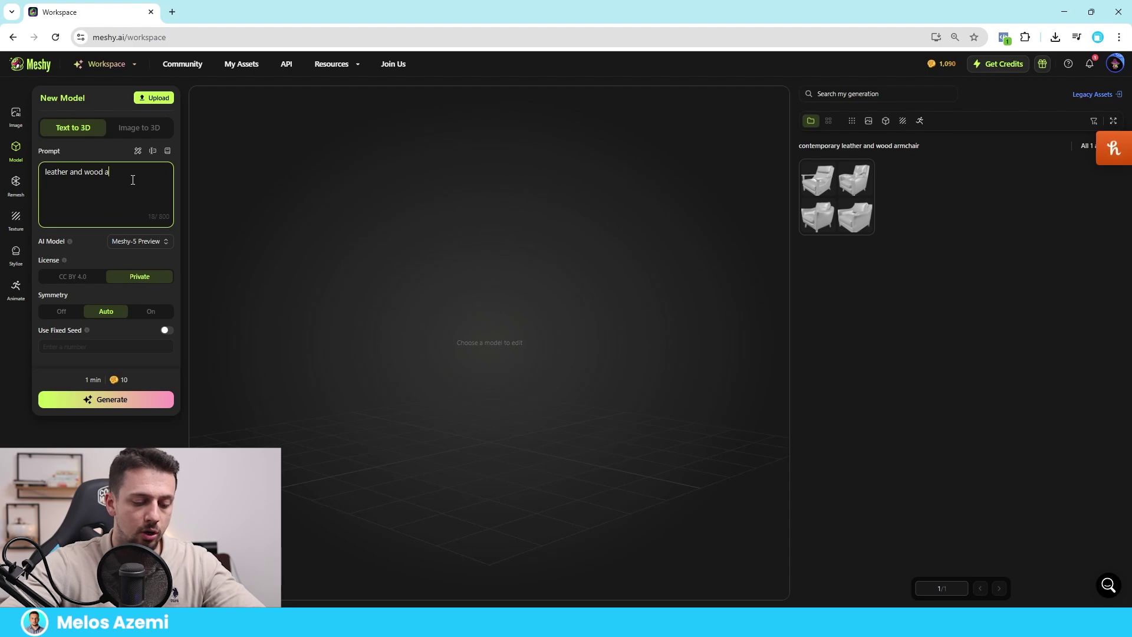
{"action": "type", "text": "rmchair"}
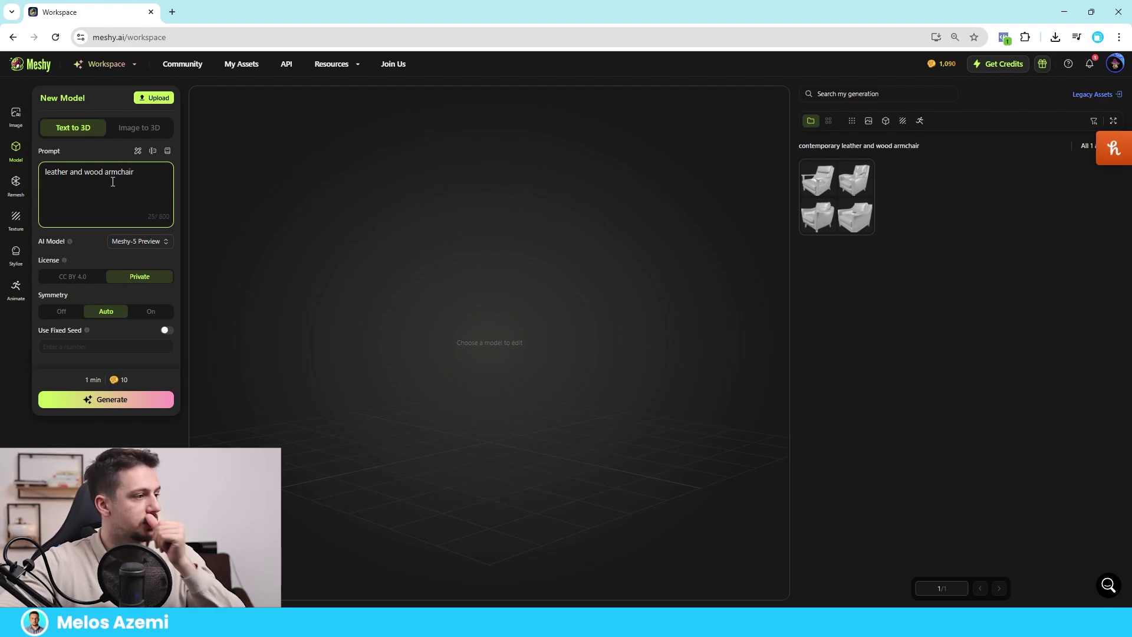
{"action": "left_click", "coordinate": [136, 407]}
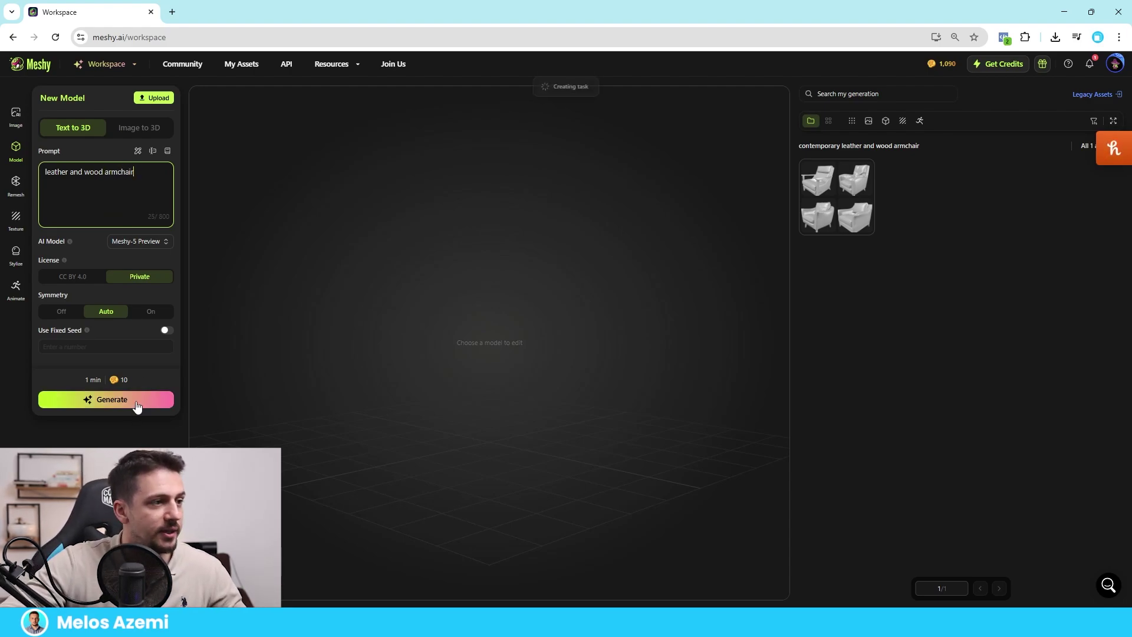
{"action": "left_click", "coordinate": [863, 211]}
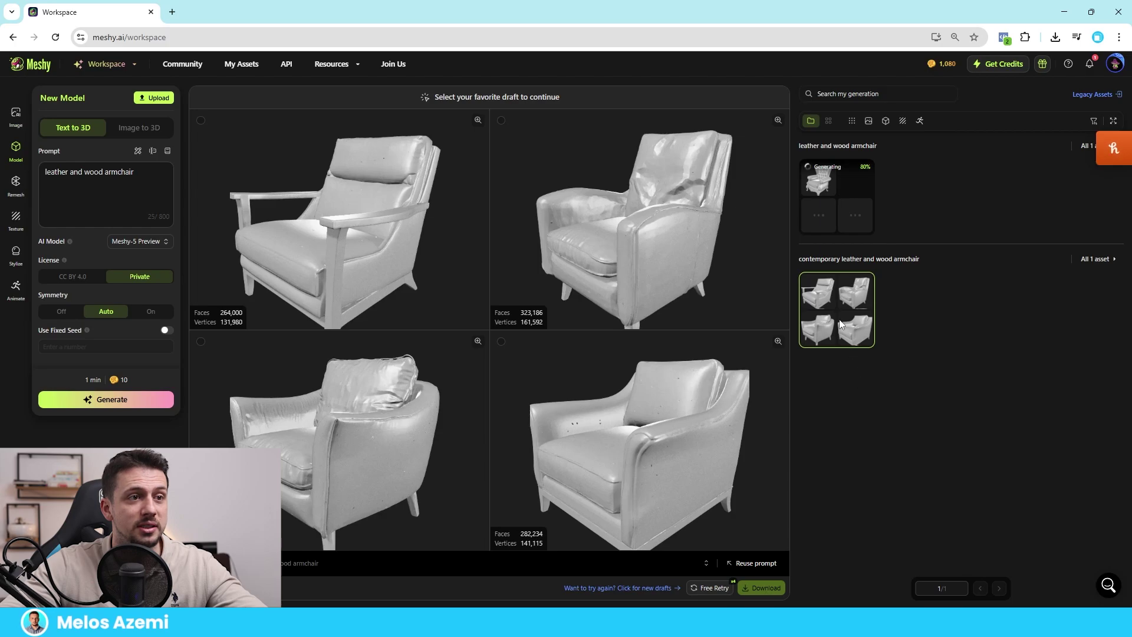
Step: Refine the tufted rounded armchair draft into a textured model at Max polycount
{"action": "mouse_move", "coordinate": [837, 332]}
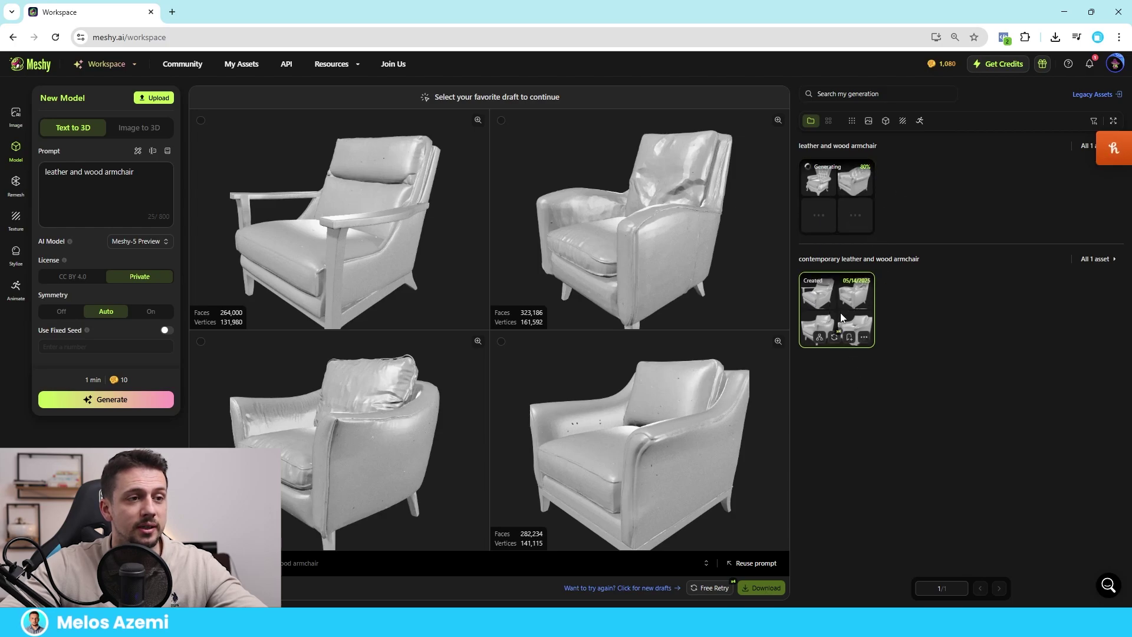
{"action": "left_click", "coordinate": [861, 211]}
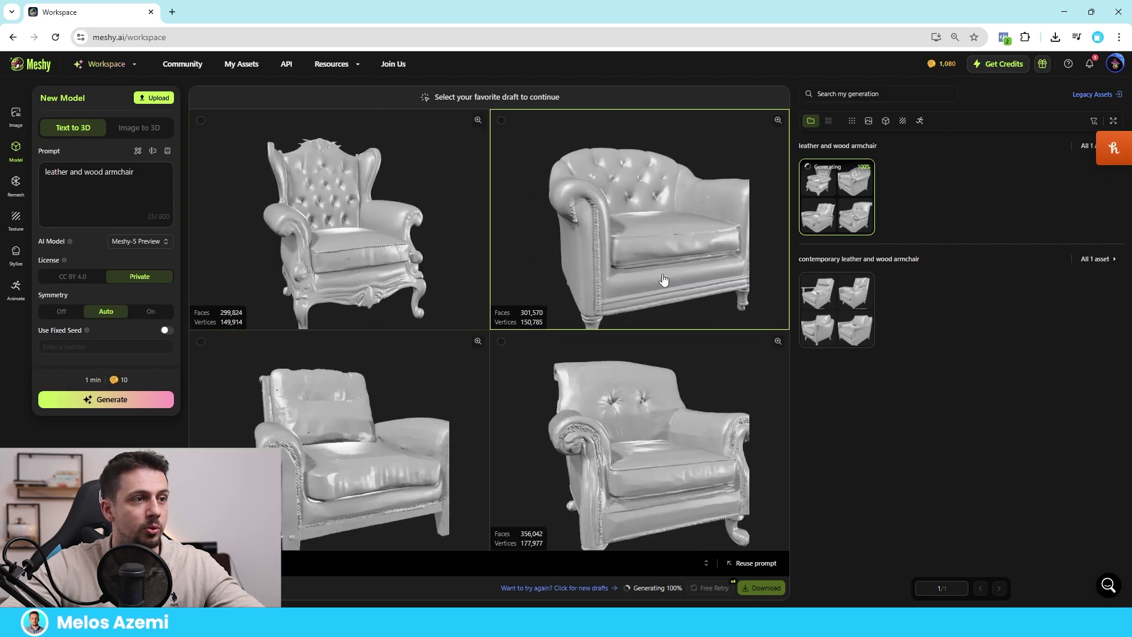
{"action": "left_click", "coordinate": [643, 280]}
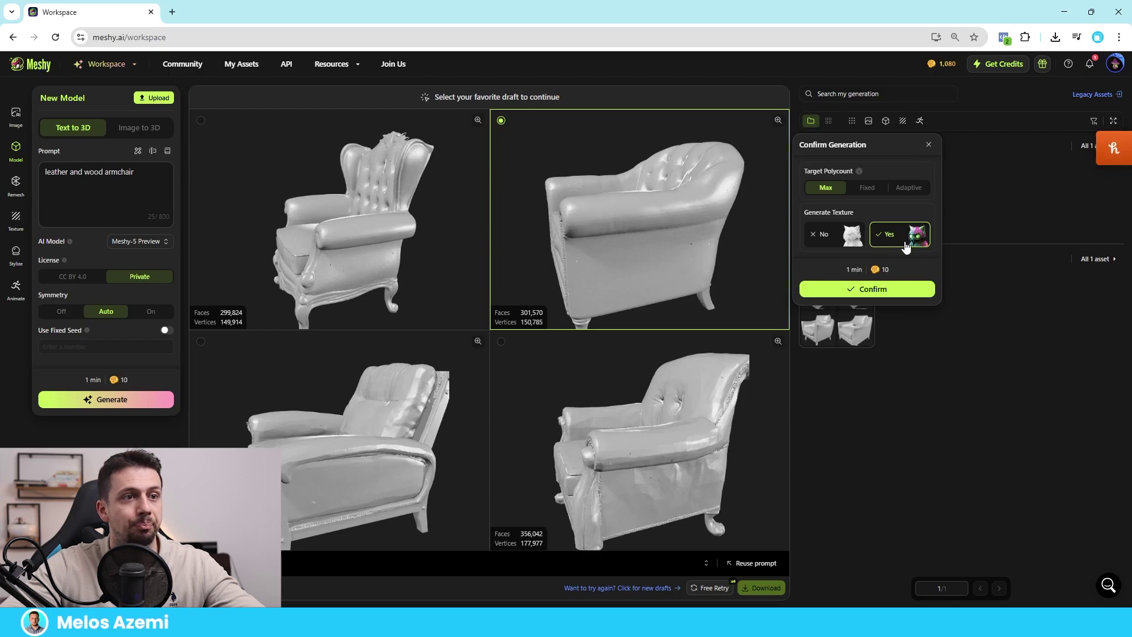
{"action": "left_click", "coordinate": [907, 188]}
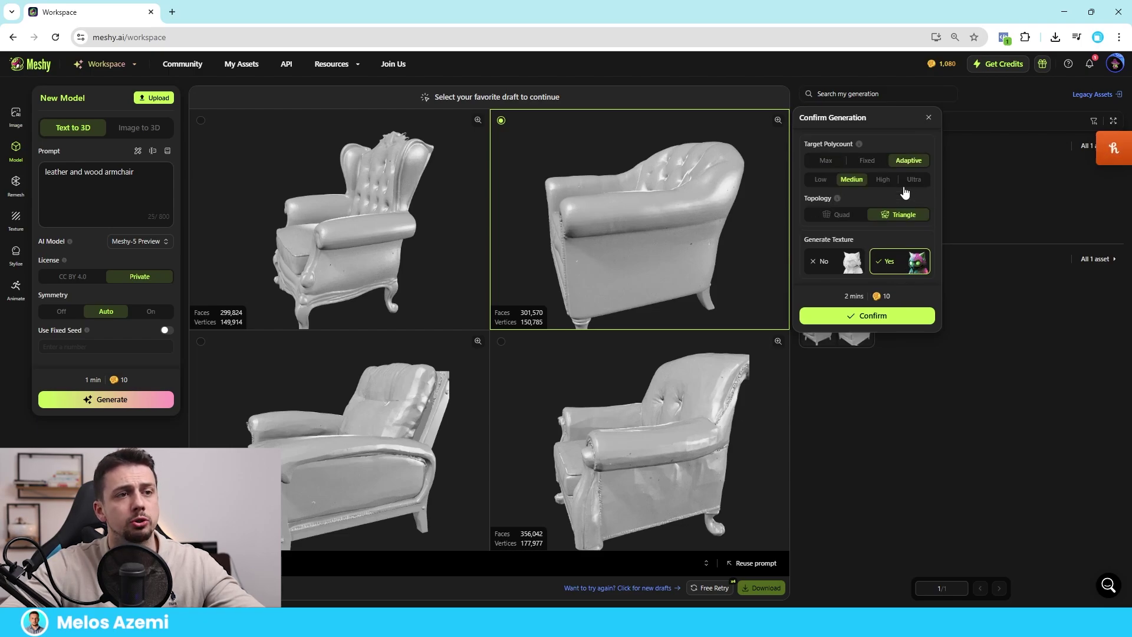
{"action": "left_click", "coordinate": [838, 159]}
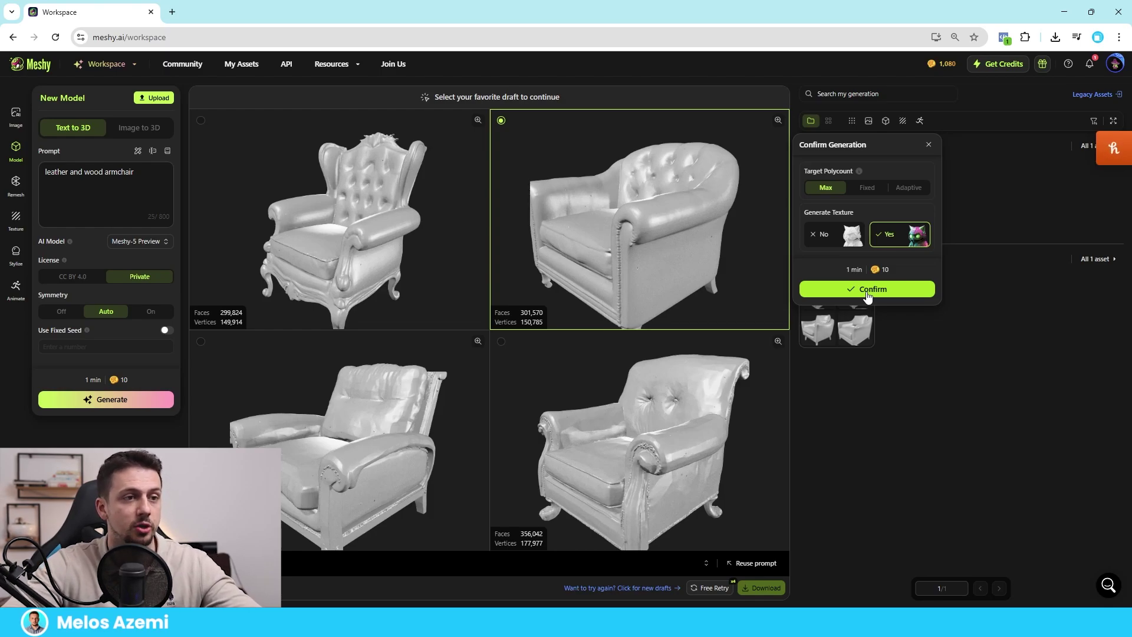
{"action": "left_click", "coordinate": [867, 292]}
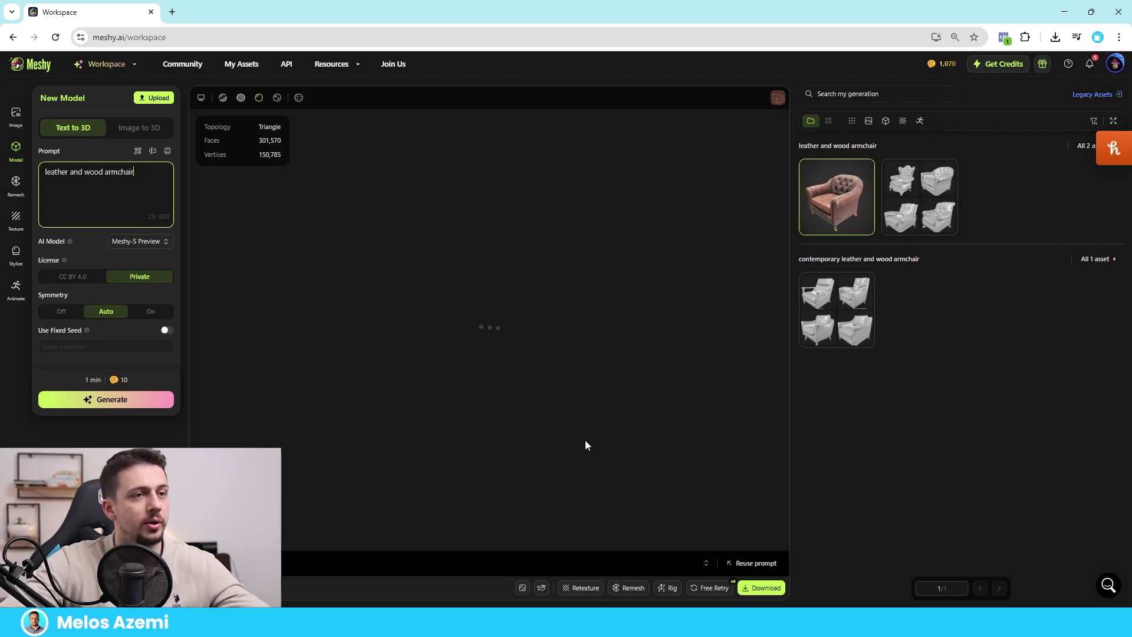
Step: Inspect the textured leather armchair from several angles, then open and close its download settings
{"action": "left_click_drag", "start_coordinate": [325, 331], "coordinate": [548, 293]}
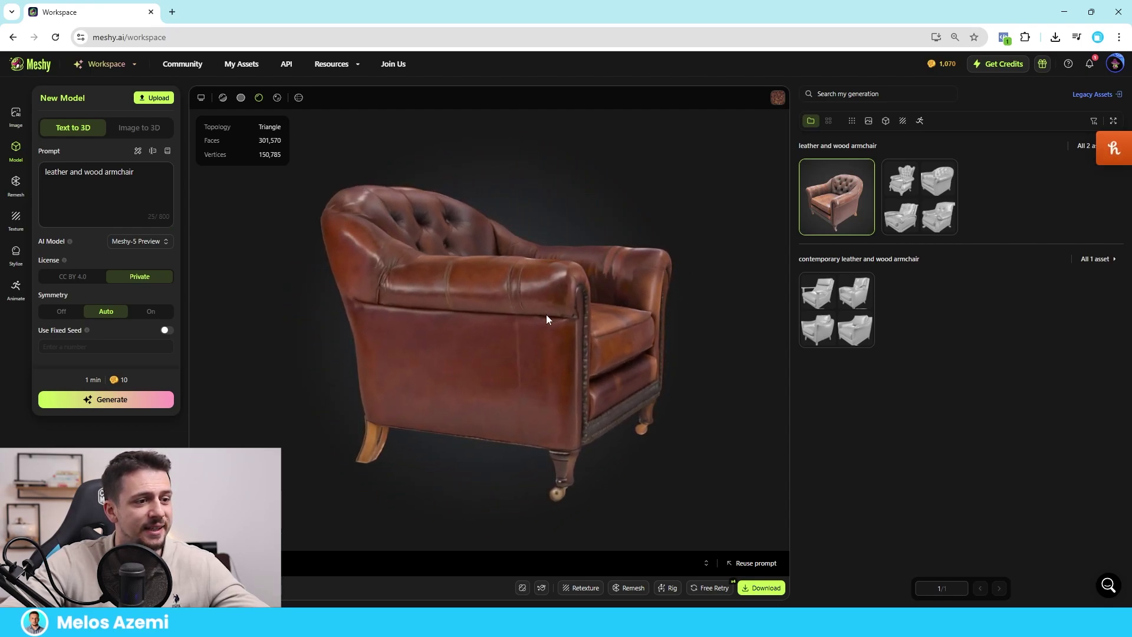
{"action": "left_click", "coordinate": [590, 590]}
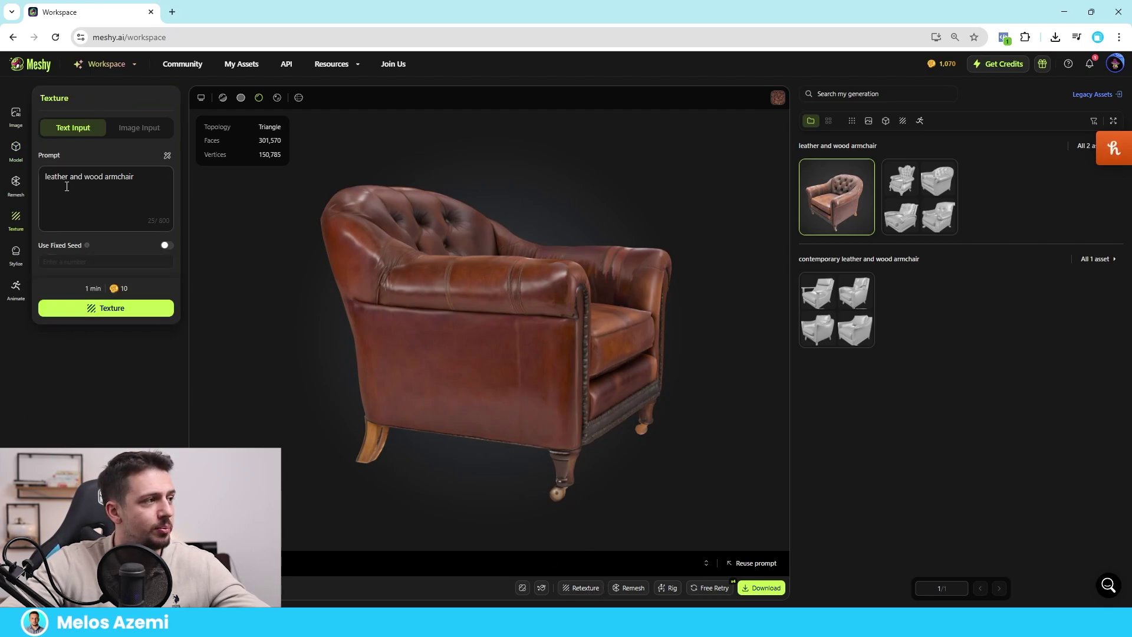
{"action": "left_click_drag", "start_coordinate": [723, 422], "coordinate": [381, 419]}
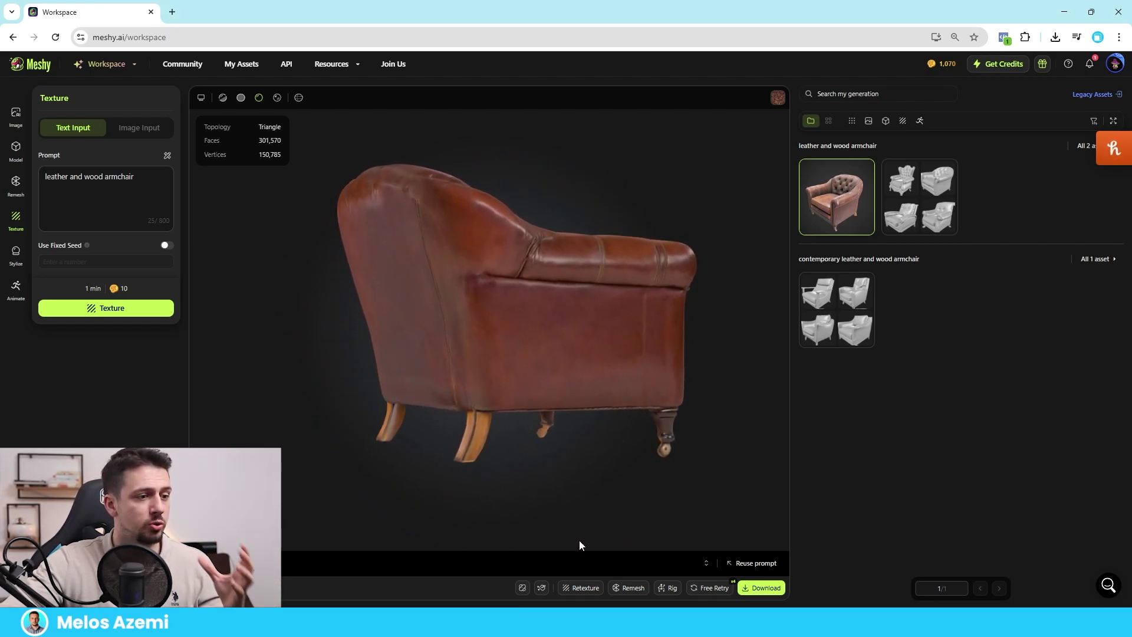
{"action": "left_click", "coordinate": [762, 588]}
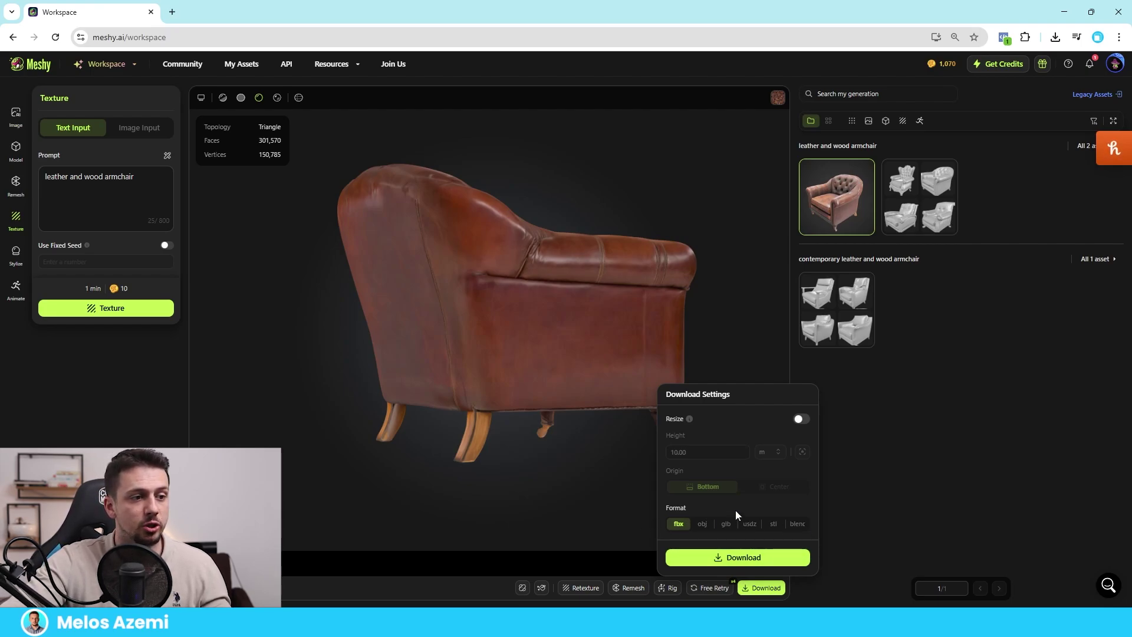
{"action": "left_click", "coordinate": [937, 484]}
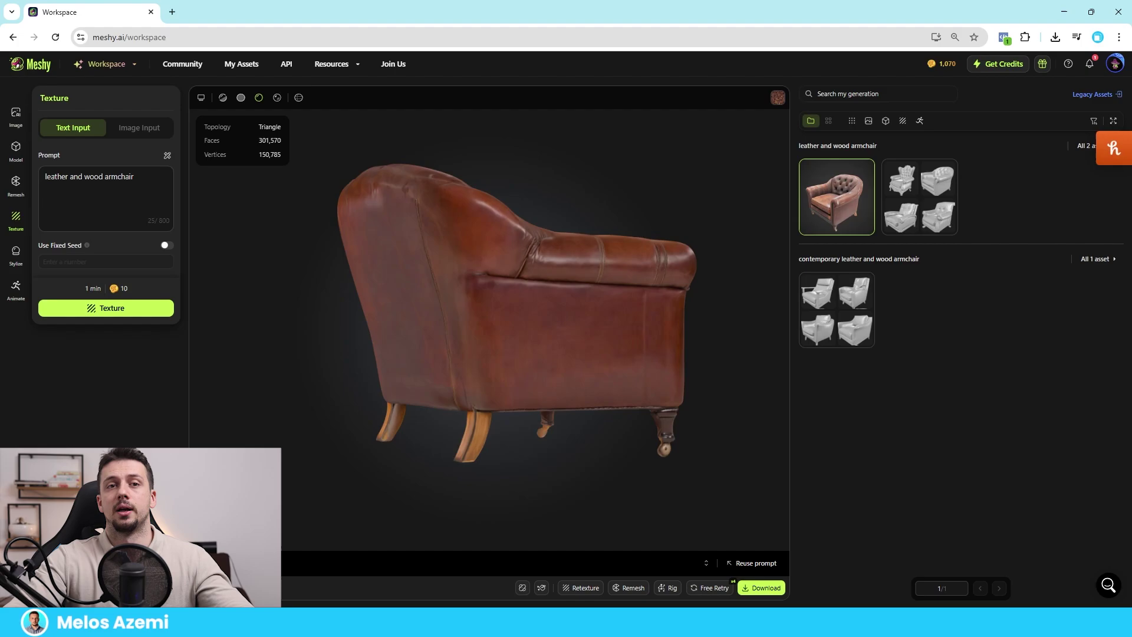
Step: Start a new Image to 3D generation using the pasted curved white sofa photo
{"action": "left_click", "coordinate": [183, 64]}
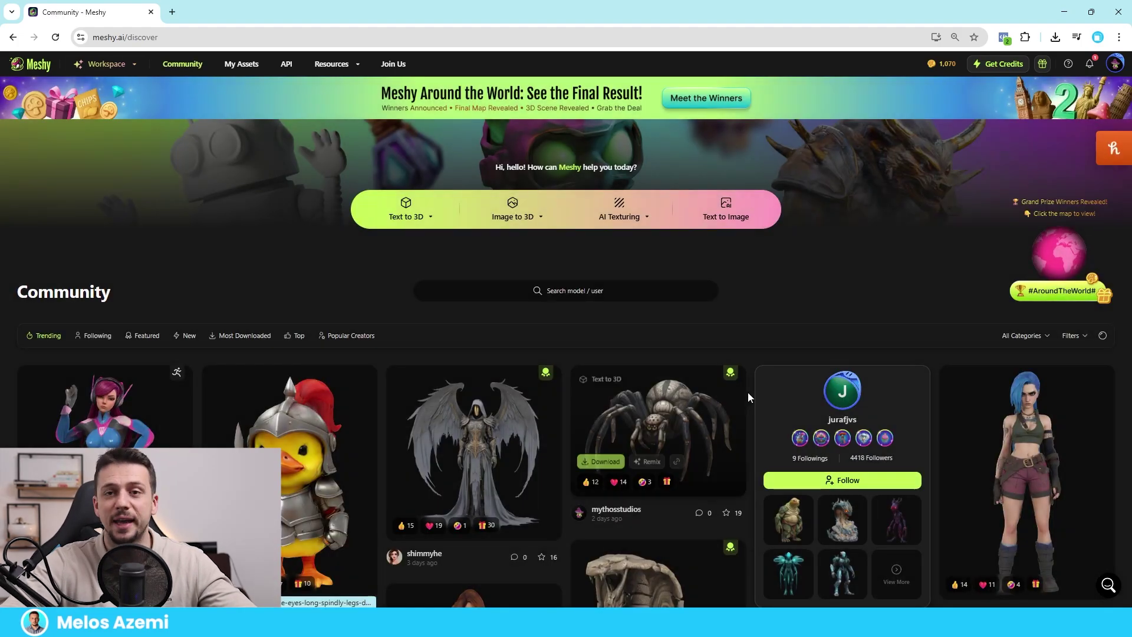
{"action": "left_click", "coordinate": [519, 211]}
{"action": "left_click", "coordinate": [127, 199]}
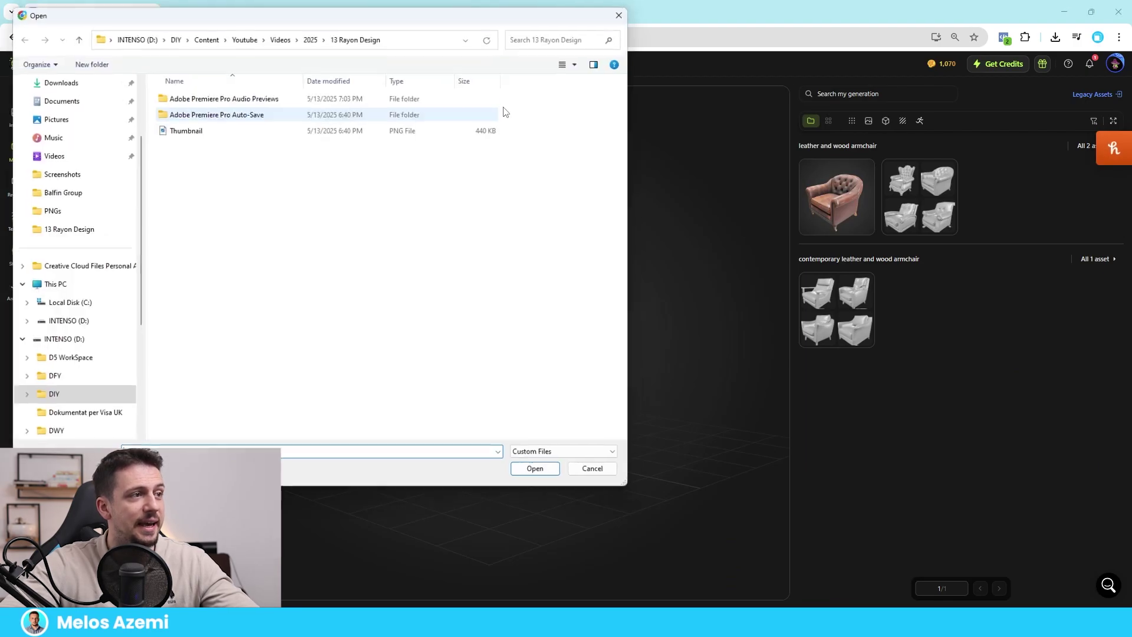
{"action": "left_click_drag", "start_coordinate": [497, 15], "coordinate": [539, 19]}
{"action": "key", "text": "Escape"}
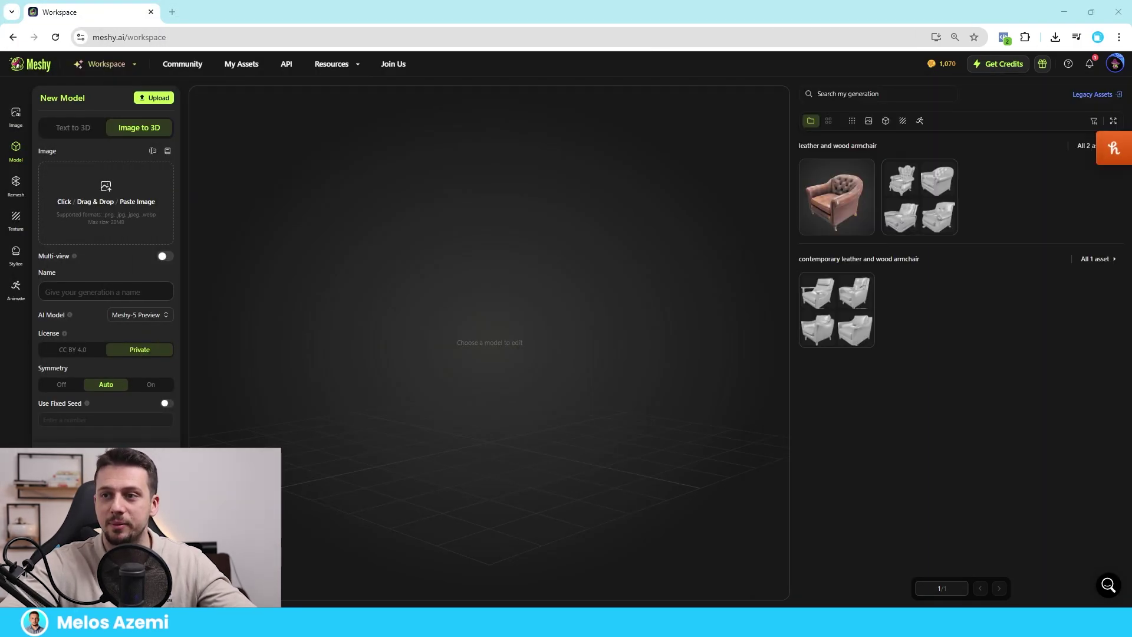
{"action": "key", "text": "ctrl+v"}
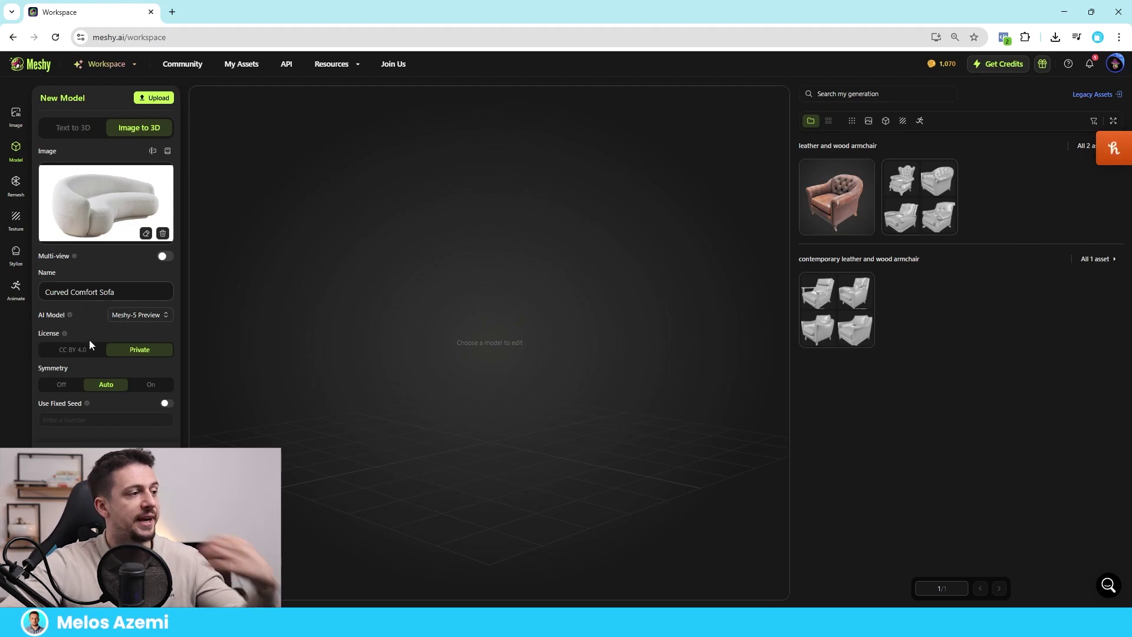
Step: Generate four Curved Comfort Sofa drafts from the pasted photo
{"action": "left_click", "coordinate": [106, 463]}
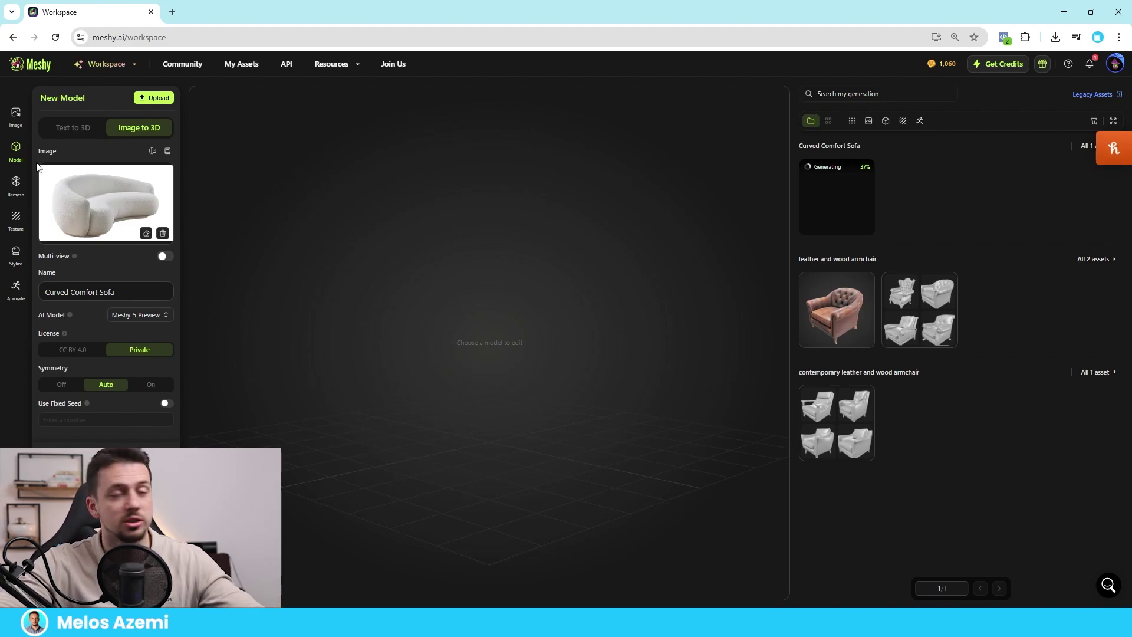
{"action": "triple_click", "coordinate": [79, 290]}
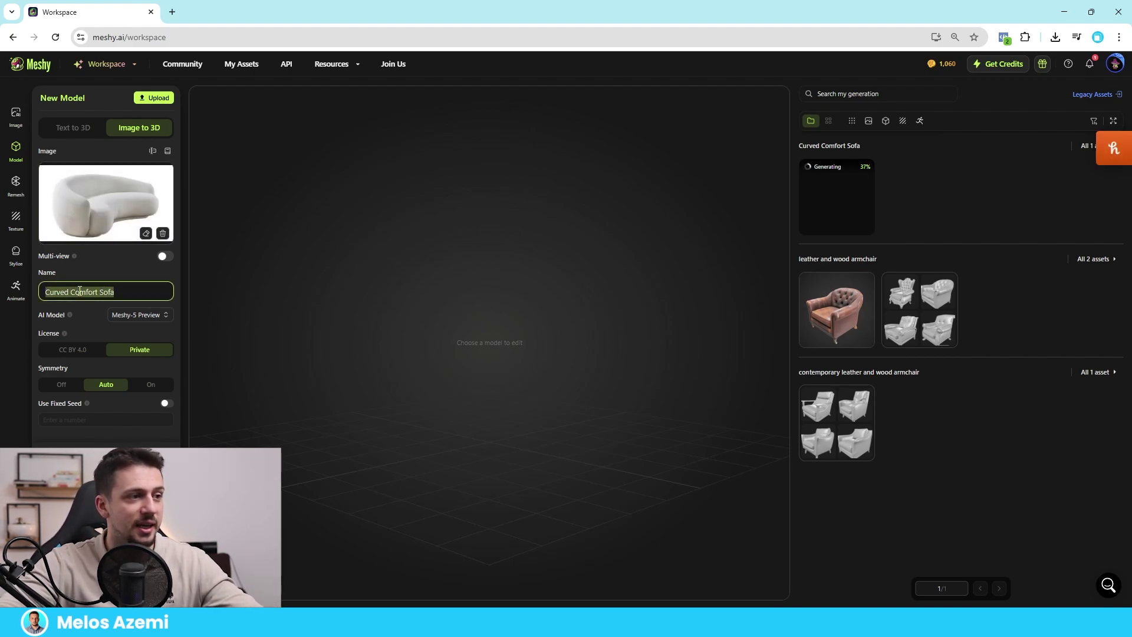
{"action": "left_click", "coordinate": [544, 342]}
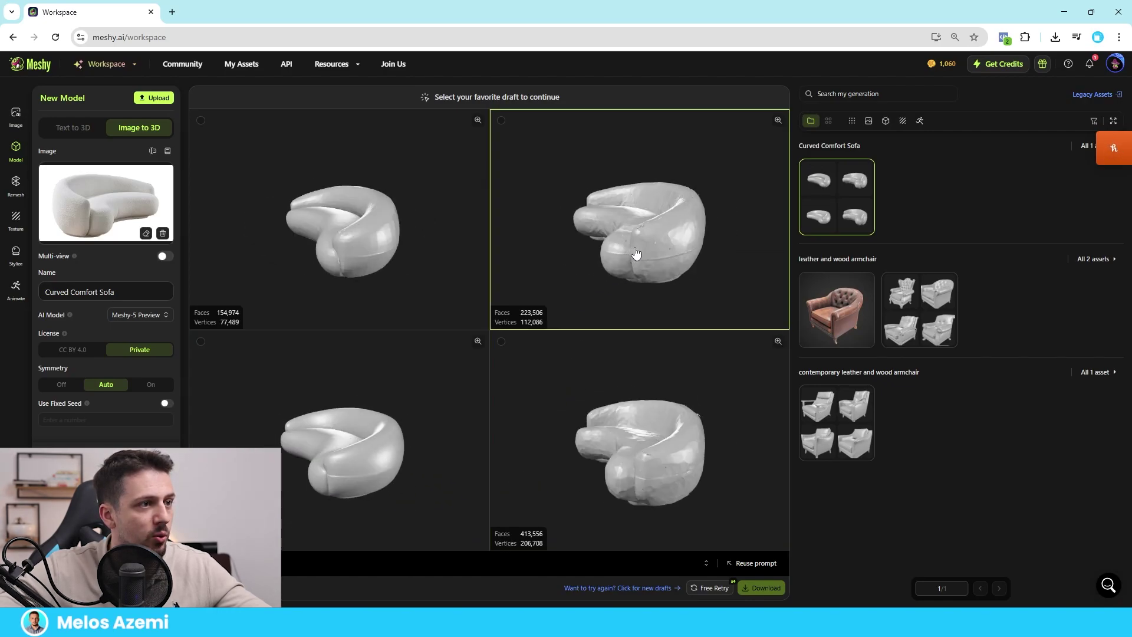
Step: Texture the top-right sofa draft (223,506 faces) and view the finished sofa from below
{"action": "left_click", "coordinate": [667, 256]}
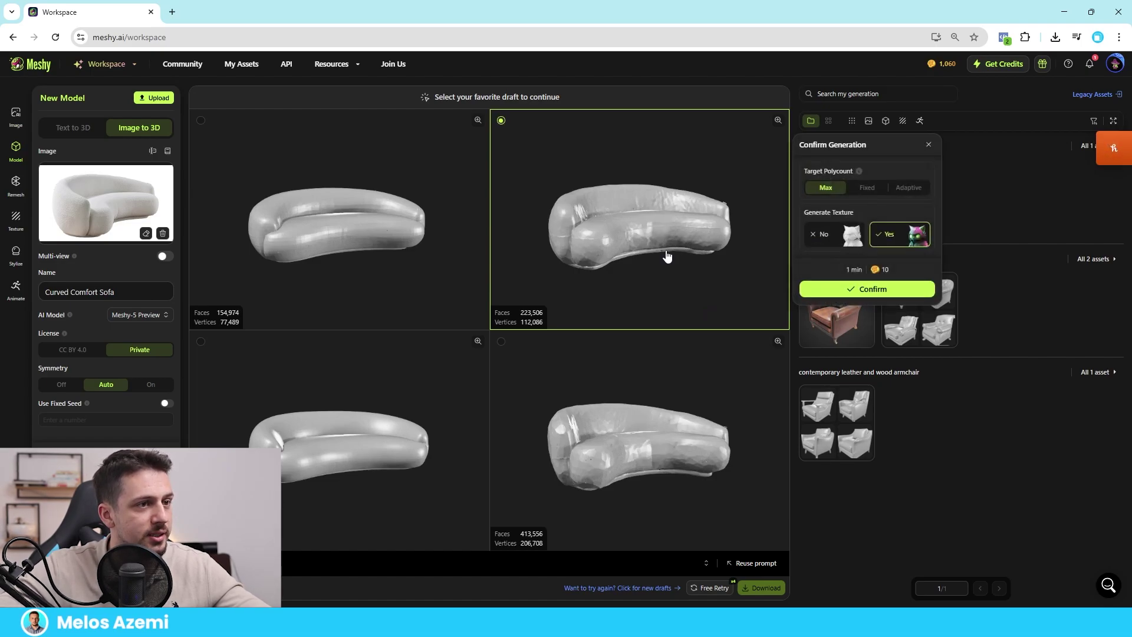
{"action": "left_click", "coordinate": [886, 290]}
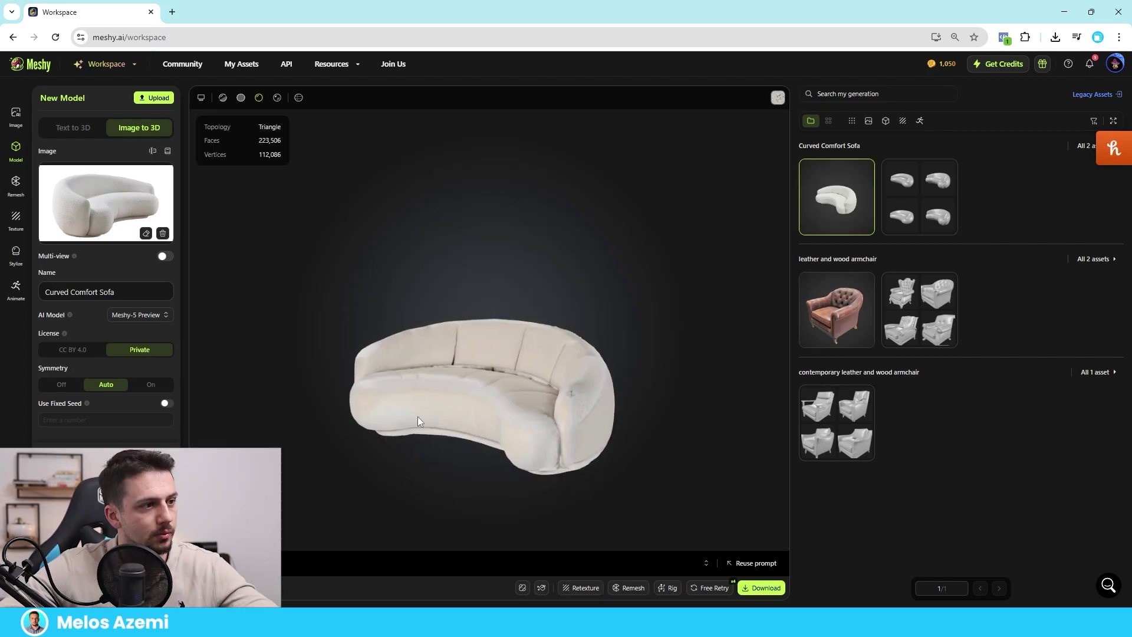
{"action": "left_click_drag", "start_coordinate": [418, 416], "coordinate": [441, 431]}
Step: Orbit and zoom around the finished curved sofa, then bring up its Retexture options
{"action": "scroll", "coordinate": [476, 370], "scroll_direction": "up", "scroll_amount": 10}
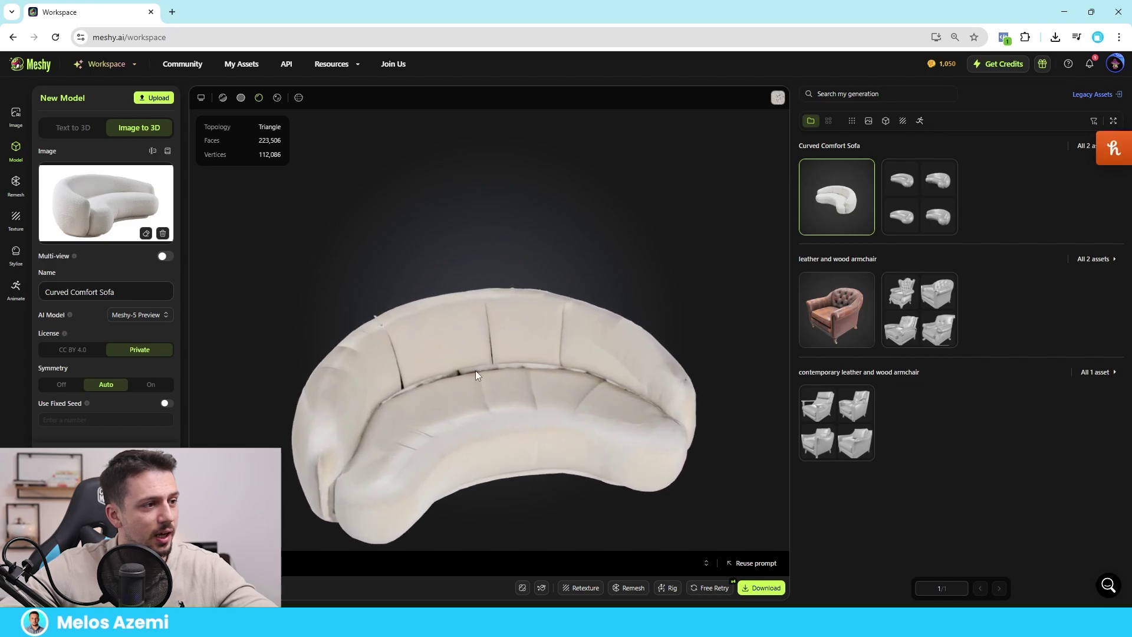
{"action": "left_click_drag", "start_coordinate": [462, 381], "coordinate": [643, 412]}
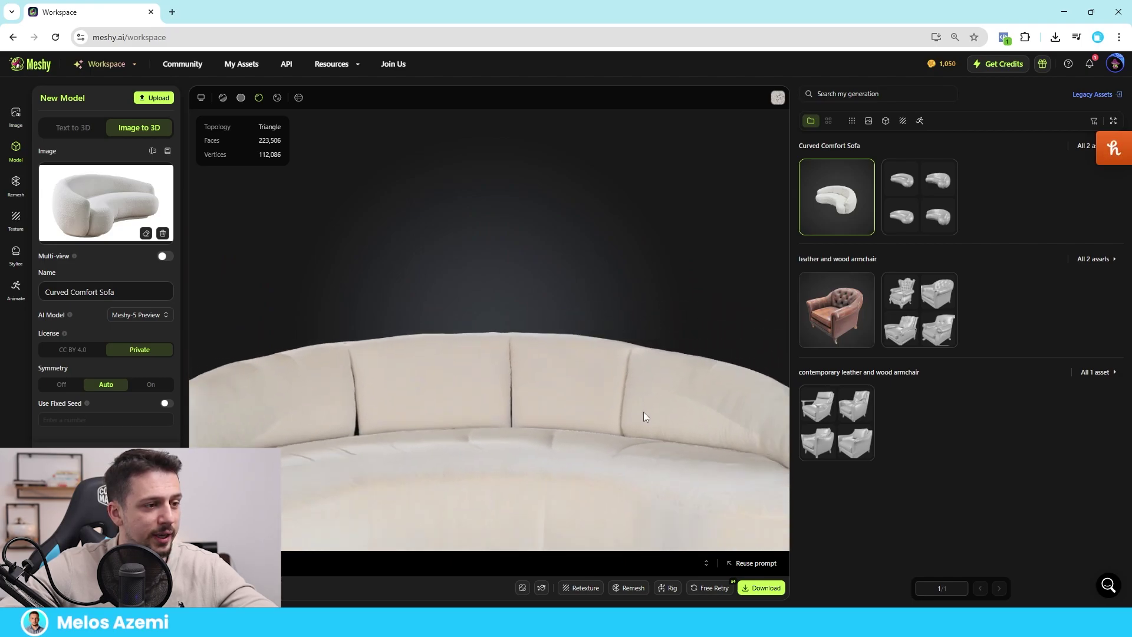
{"action": "scroll", "coordinate": [532, 415], "scroll_direction": "down", "scroll_amount": 5}
{"action": "left_click_drag", "start_coordinate": [532, 416], "coordinate": [584, 521]}
{"action": "left_click", "coordinate": [581, 588]}
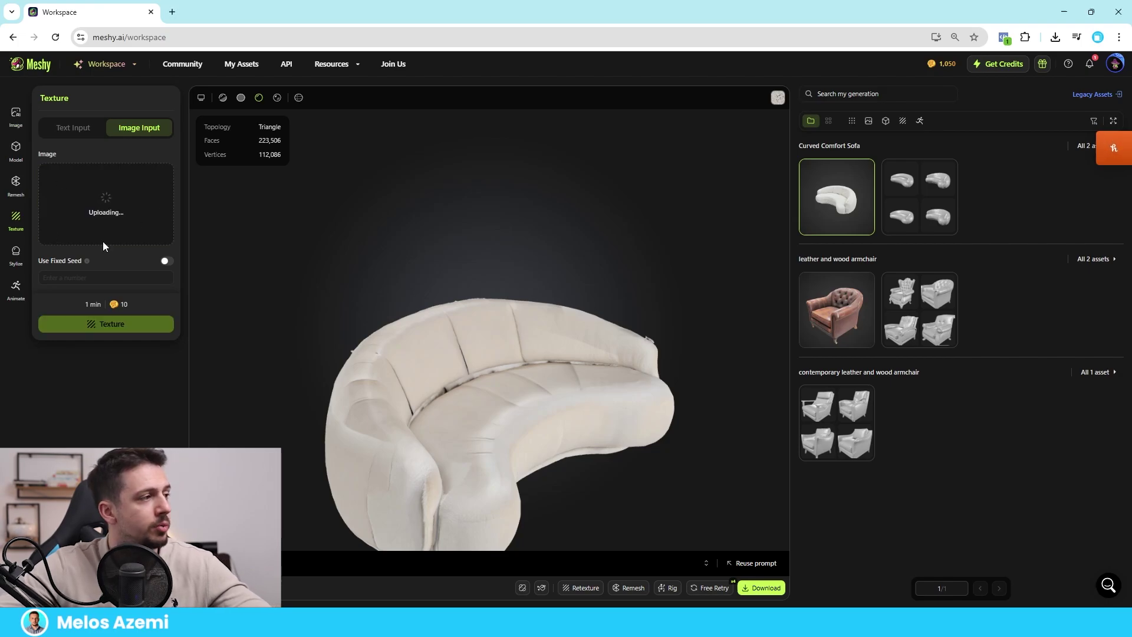
Step: Retexture the sofa from the beige fabric swatch and zoom in on the result
{"action": "left_click", "coordinate": [130, 330]}
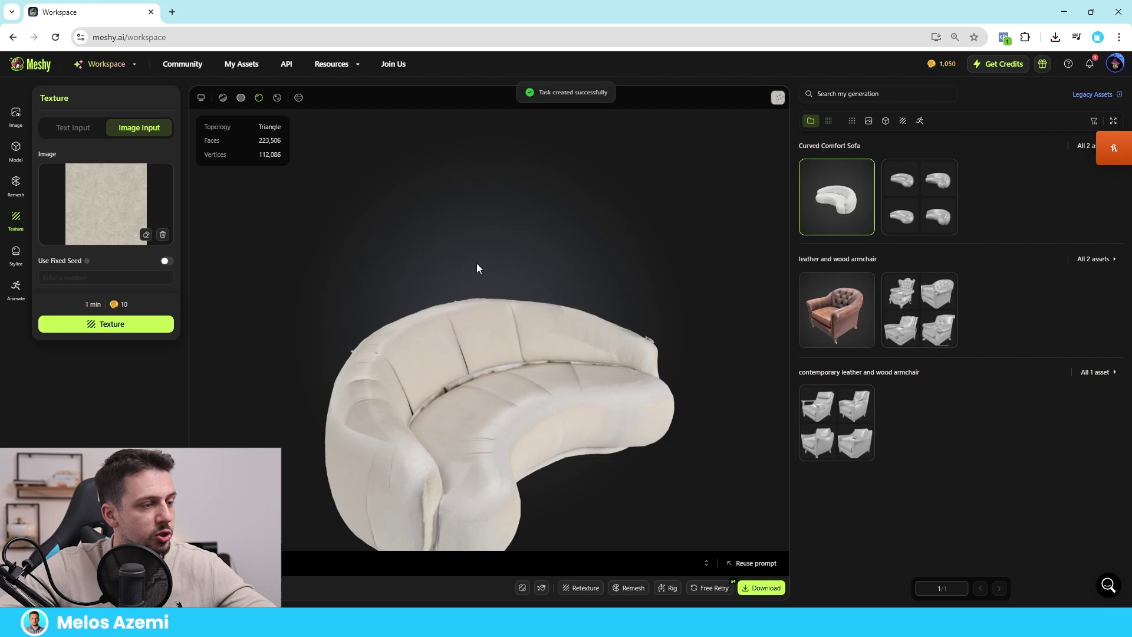
{"action": "left_click", "coordinate": [819, 192]}
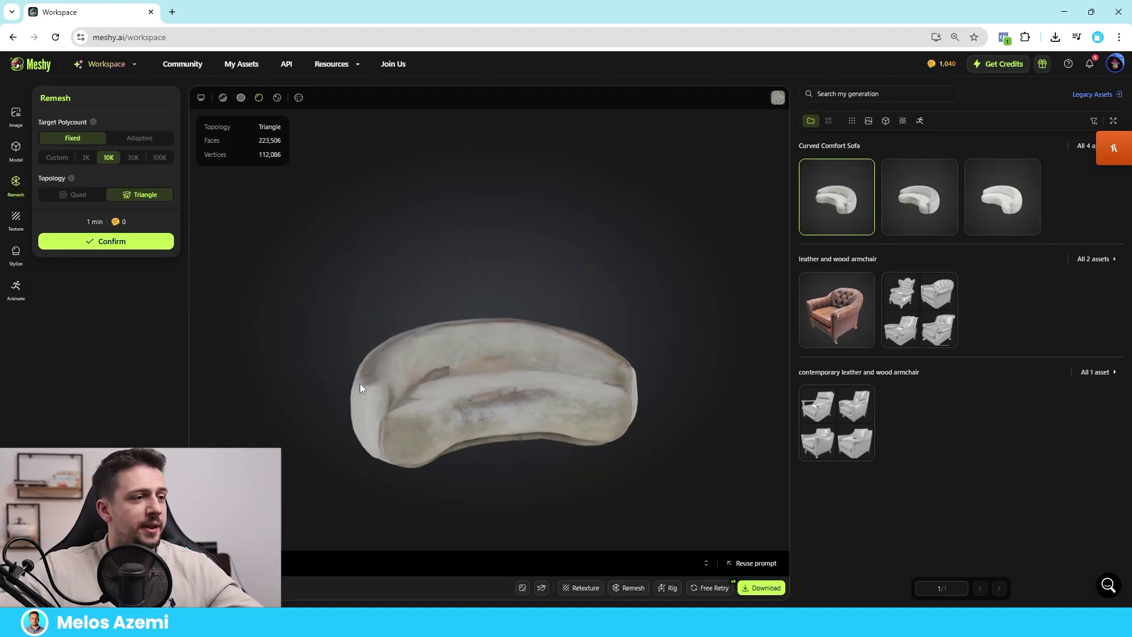
{"action": "scroll", "coordinate": [473, 374], "scroll_direction": "up", "scroll_amount": 5}
{"action": "scroll", "coordinate": [548, 221], "scroll_direction": "down", "scroll_amount": 2}
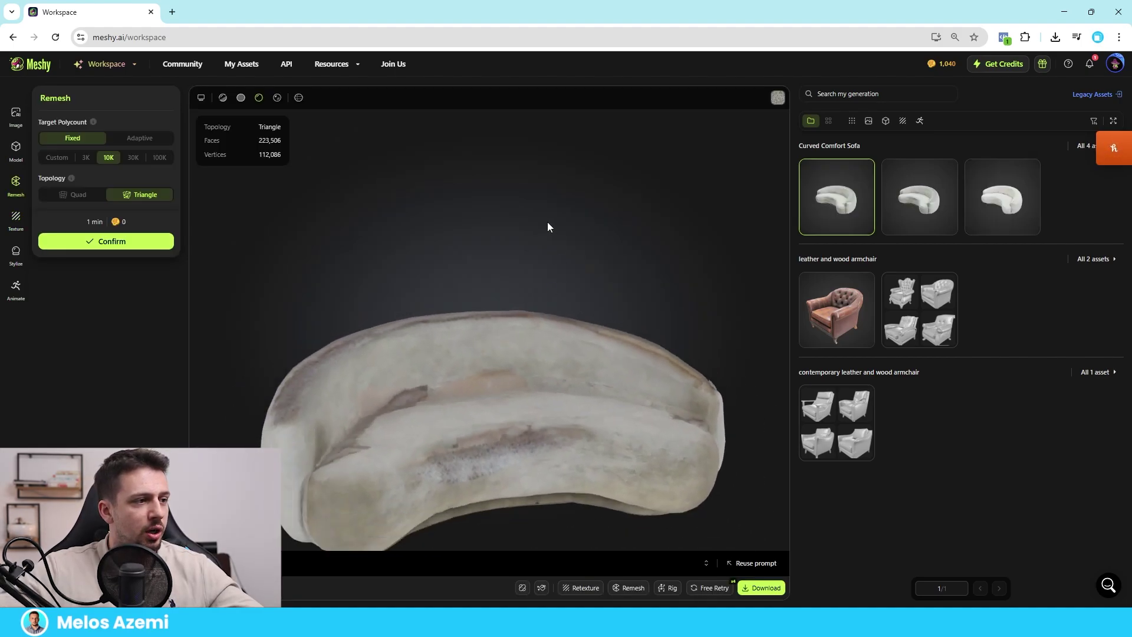
{"action": "scroll", "coordinate": [506, 491], "scroll_direction": "up", "scroll_amount": 2}
{"action": "scroll", "coordinate": [538, 299], "scroll_direction": "down", "scroll_amount": 4}
{"action": "scroll", "coordinate": [465, 404], "scroll_direction": "up", "scroll_amount": 4}
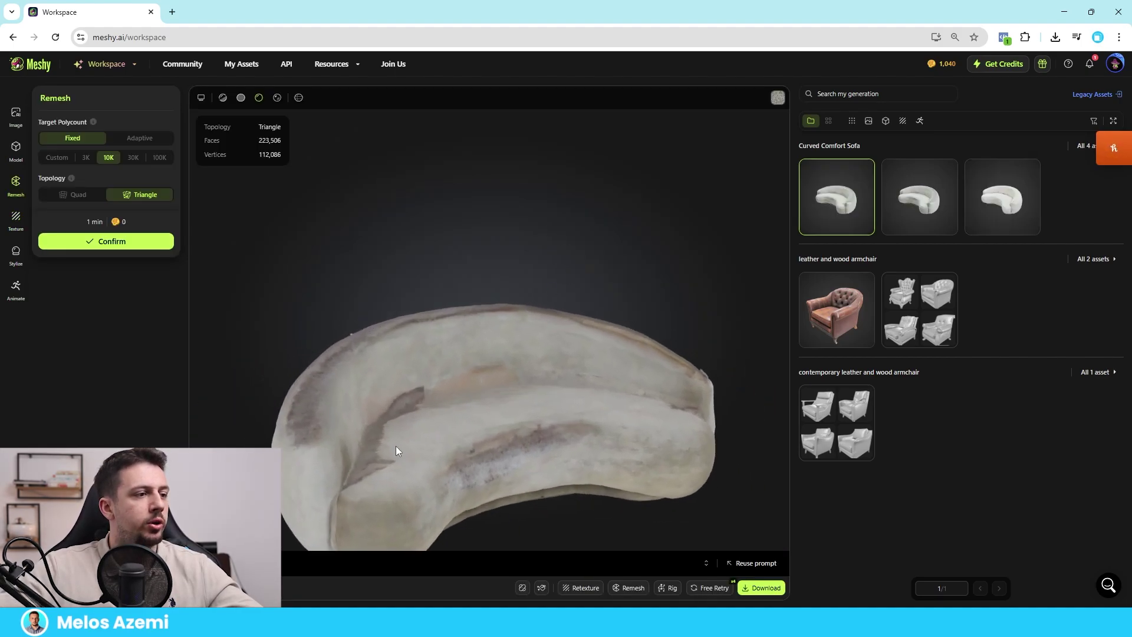
{"action": "scroll", "coordinate": [374, 440], "scroll_direction": "down", "scroll_amount": 1}
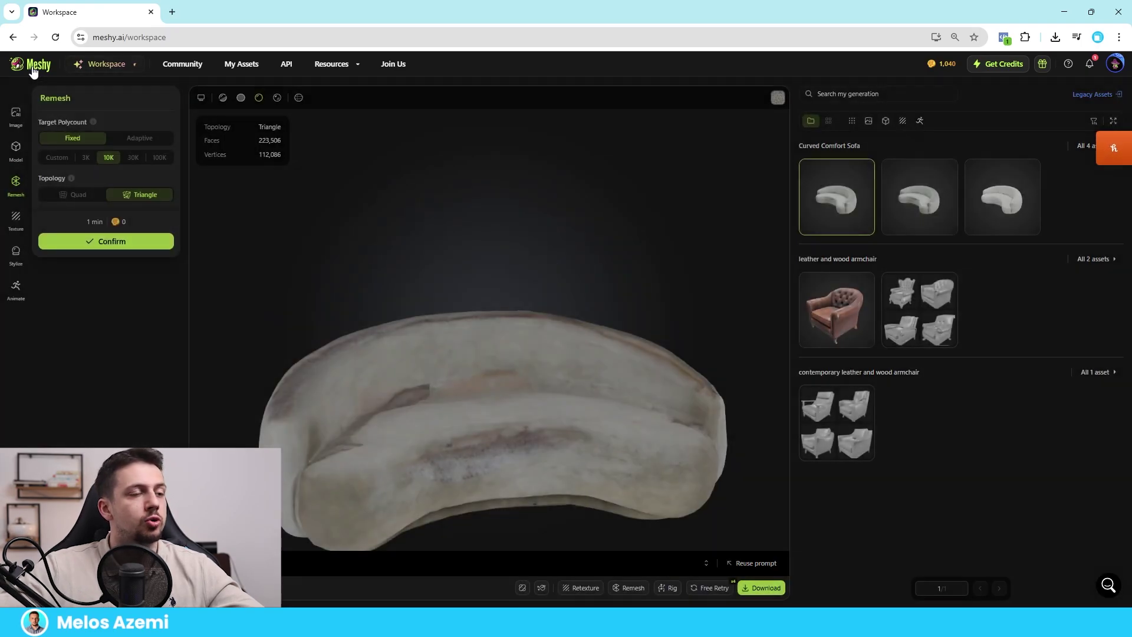
Step: Start an Image to 3D generation from the pasted metal pedestal table photo
{"action": "left_click", "coordinate": [26, 67]}
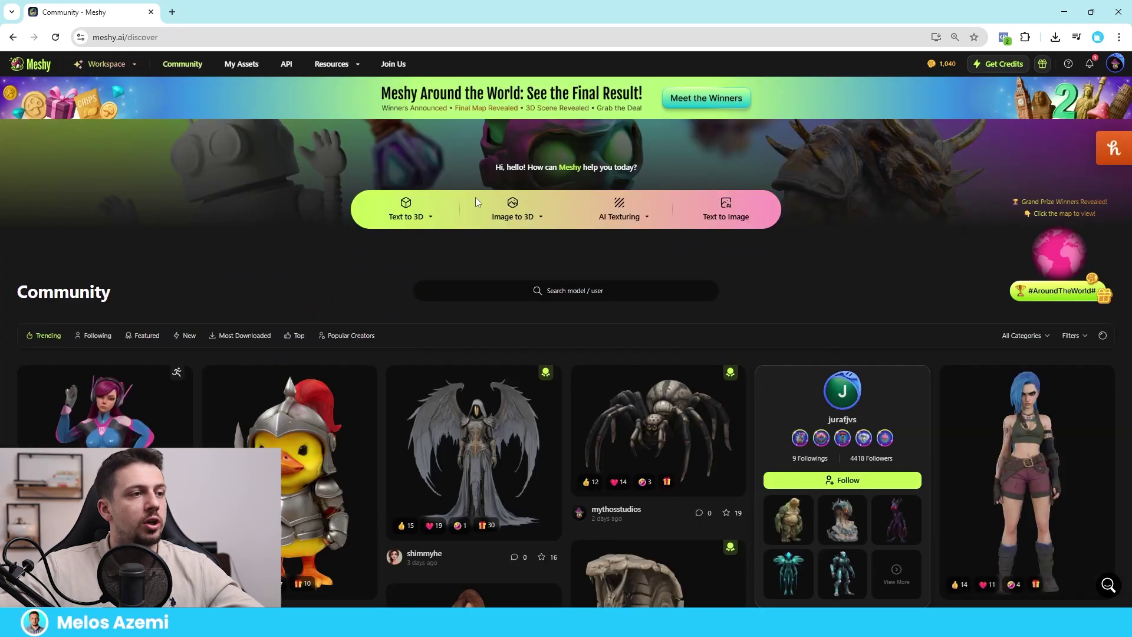
{"action": "left_click", "coordinate": [501, 215]}
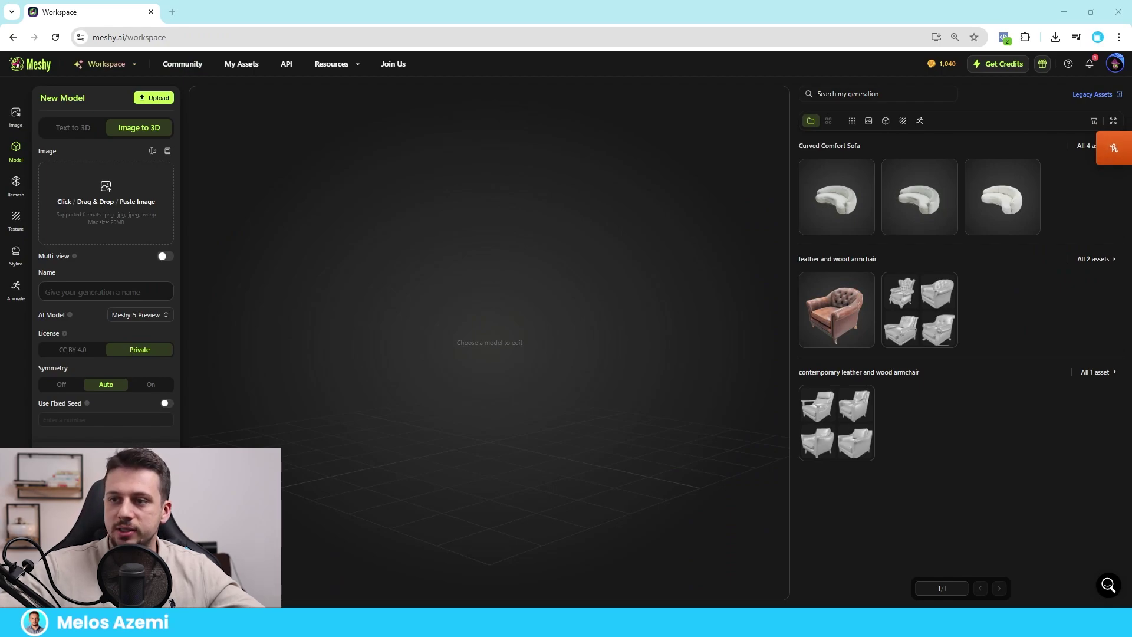
{"action": "key", "text": "ctrl+v"}
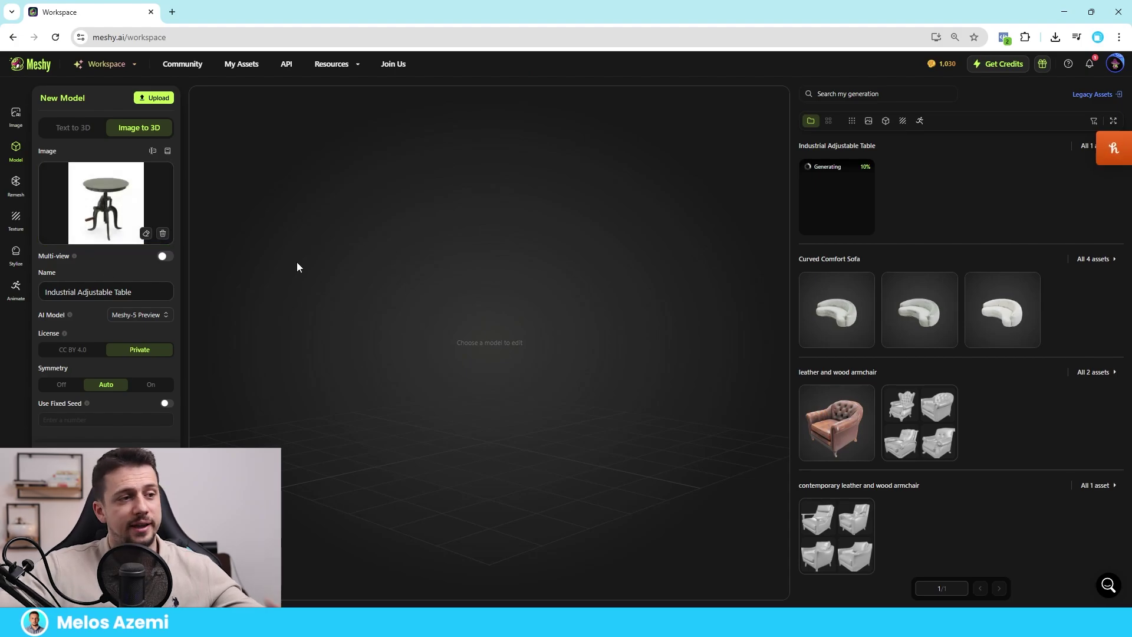
Step: Pick the top-right Industrial Adjustable Table draft and confirm generating it with texture
{"action": "left_click", "coordinate": [846, 178]}
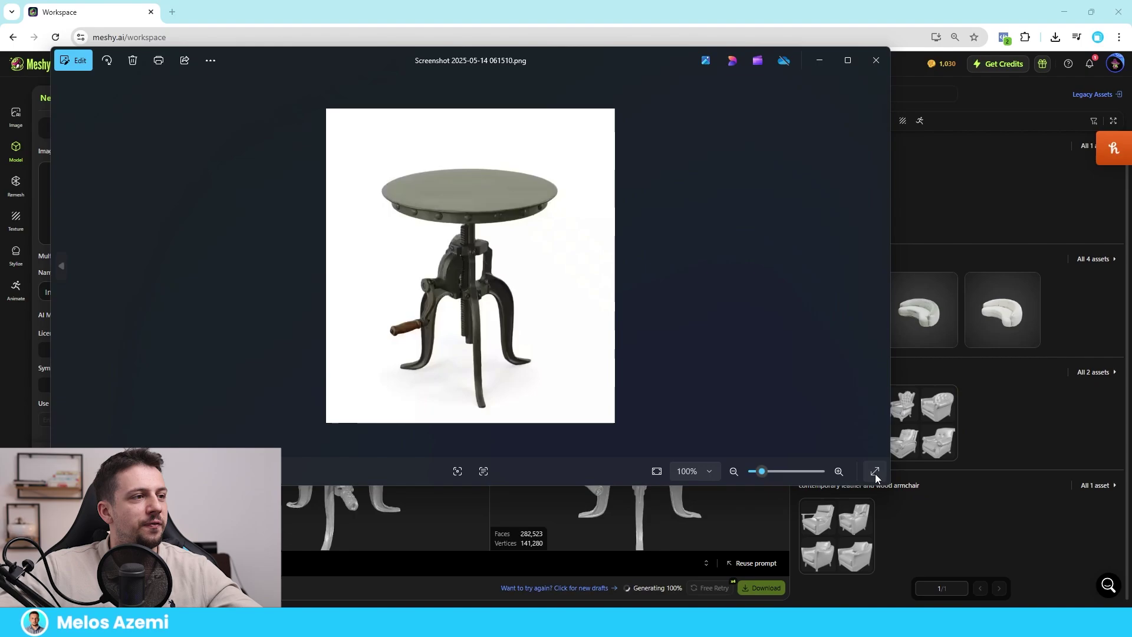
{"action": "left_click", "coordinate": [875, 472]}
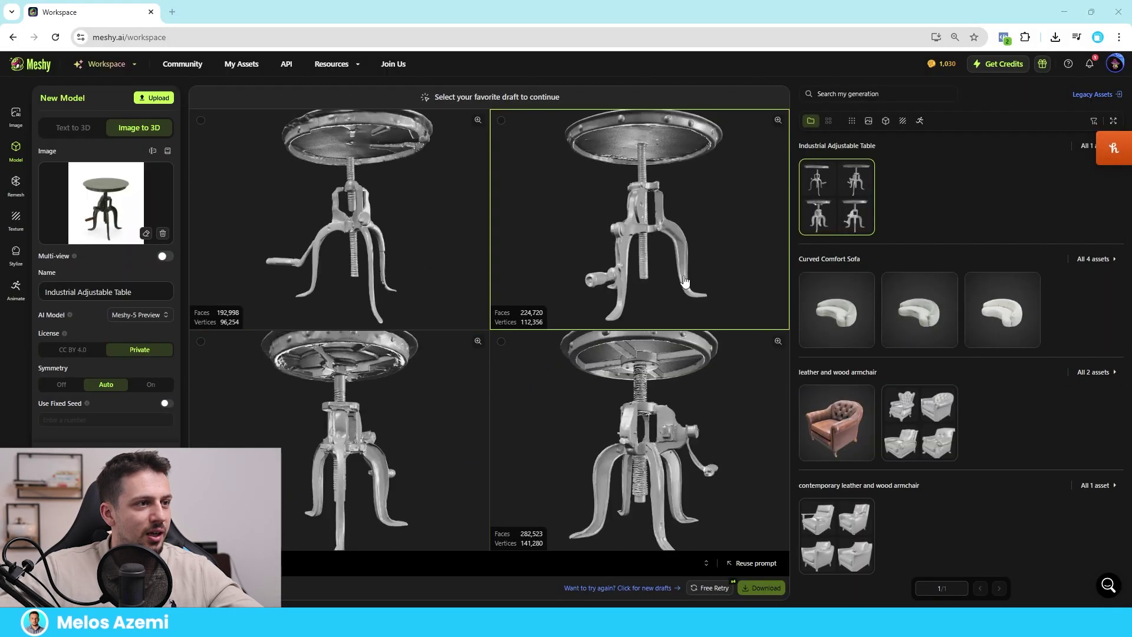
{"action": "left_click", "coordinate": [651, 317]}
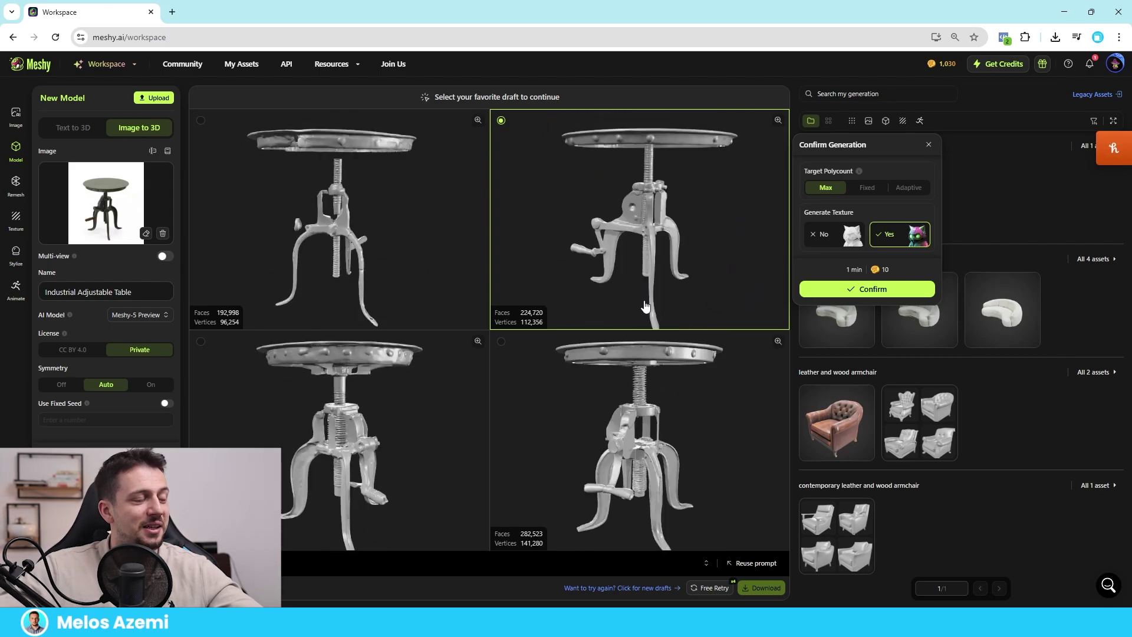
{"action": "left_click", "coordinate": [852, 291]}
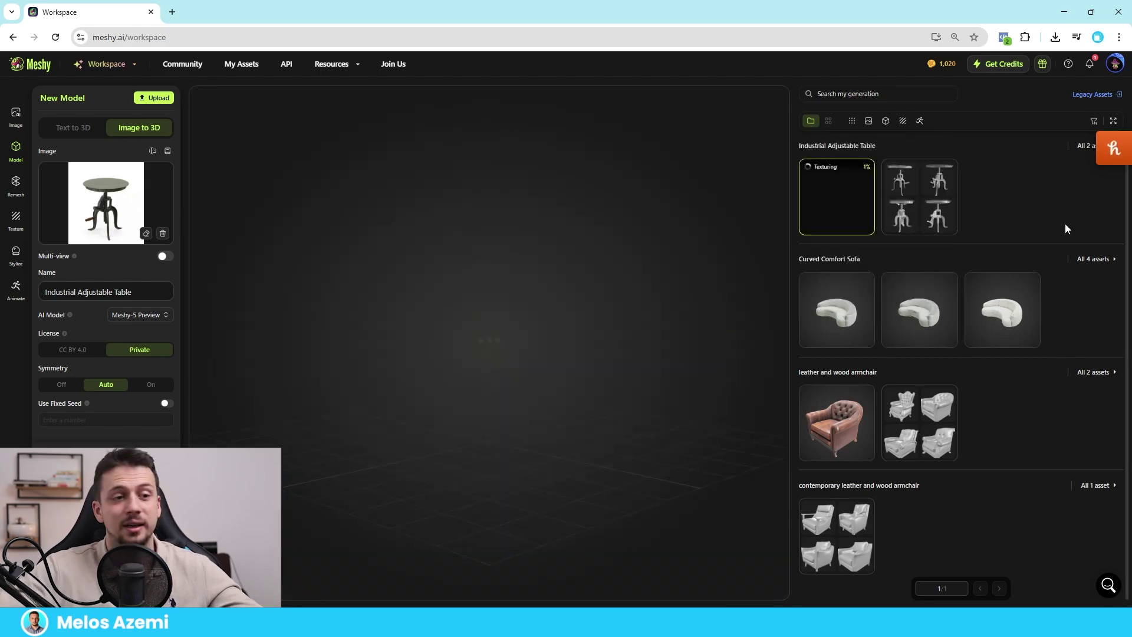
Step: Orbit the textured industrial table to see its side, then go to the Meshy Community page
{"action": "mouse_move", "coordinate": [946, 178]}
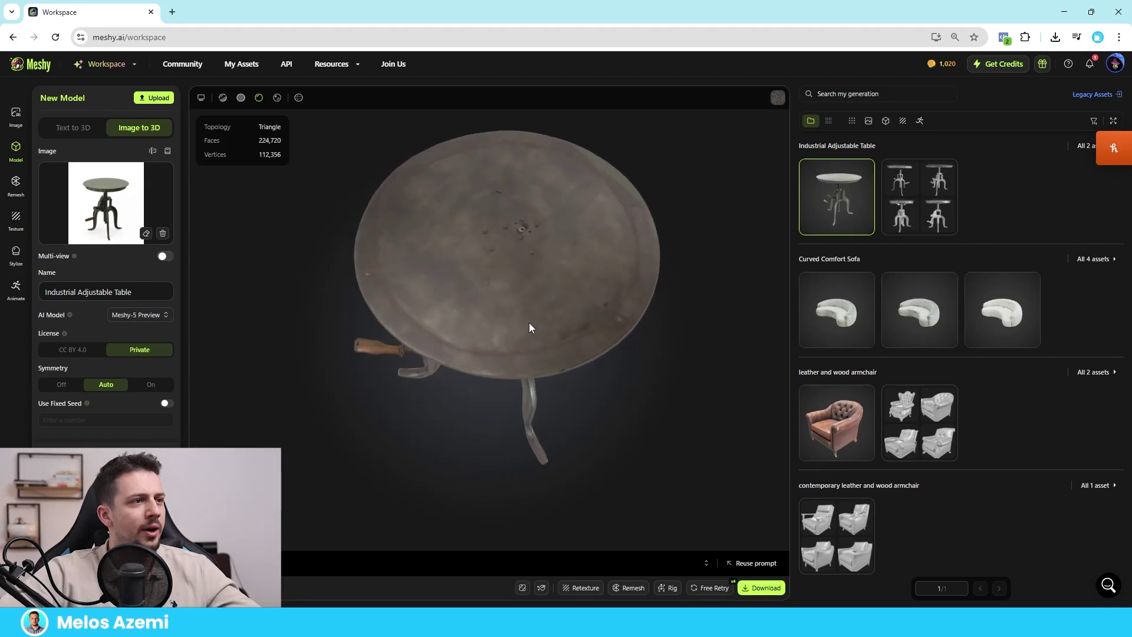
{"action": "left_click_drag", "start_coordinate": [529, 324], "coordinate": [508, 395]}
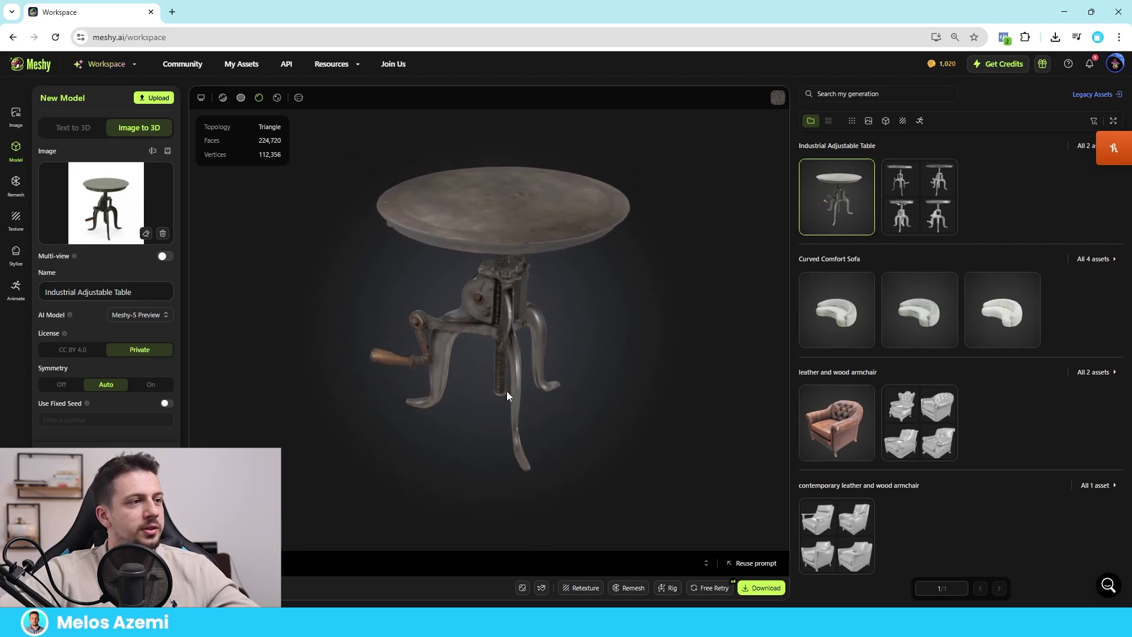
{"action": "left_click", "coordinate": [34, 67]}
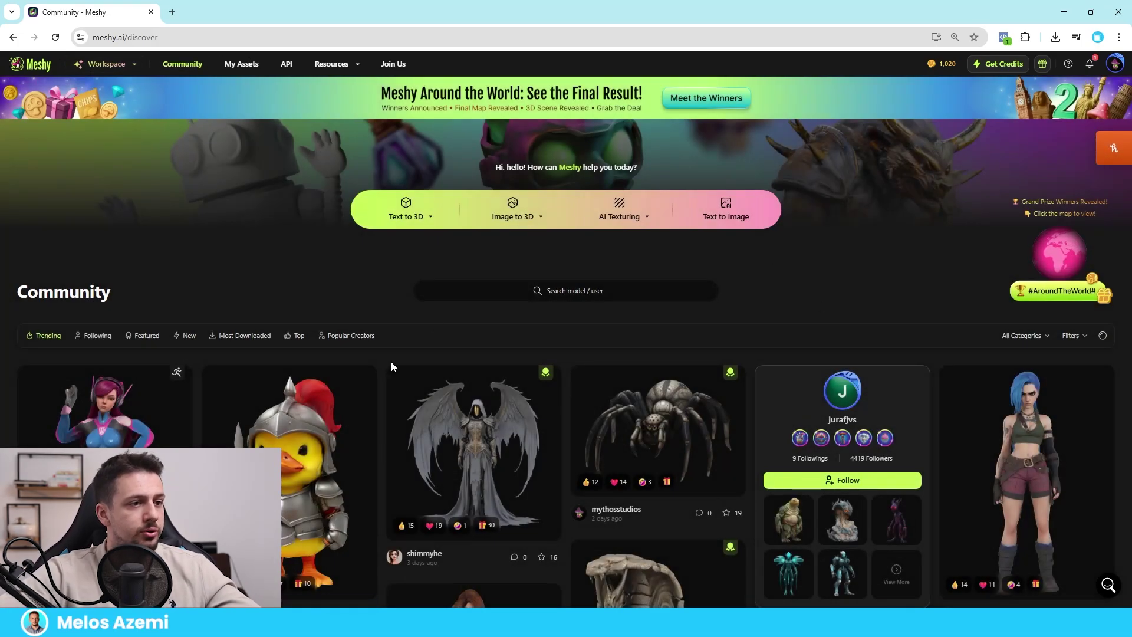
Step: Show and then close the All Categories list on the Community page
{"action": "left_click", "coordinate": [1046, 336]}
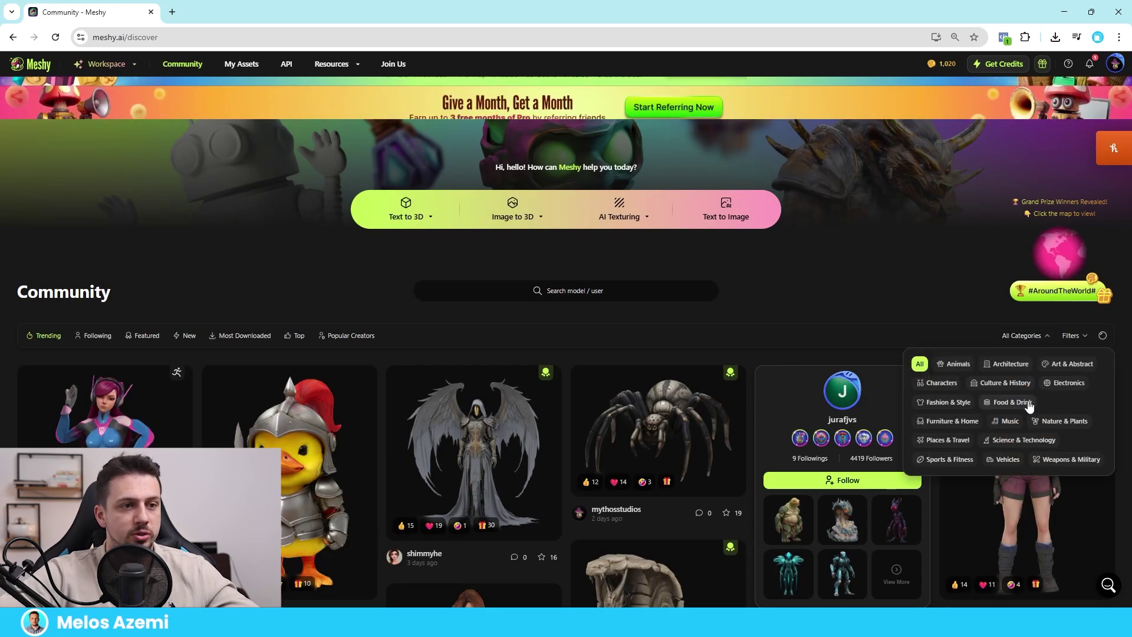
{"action": "left_click", "coordinate": [182, 228]}
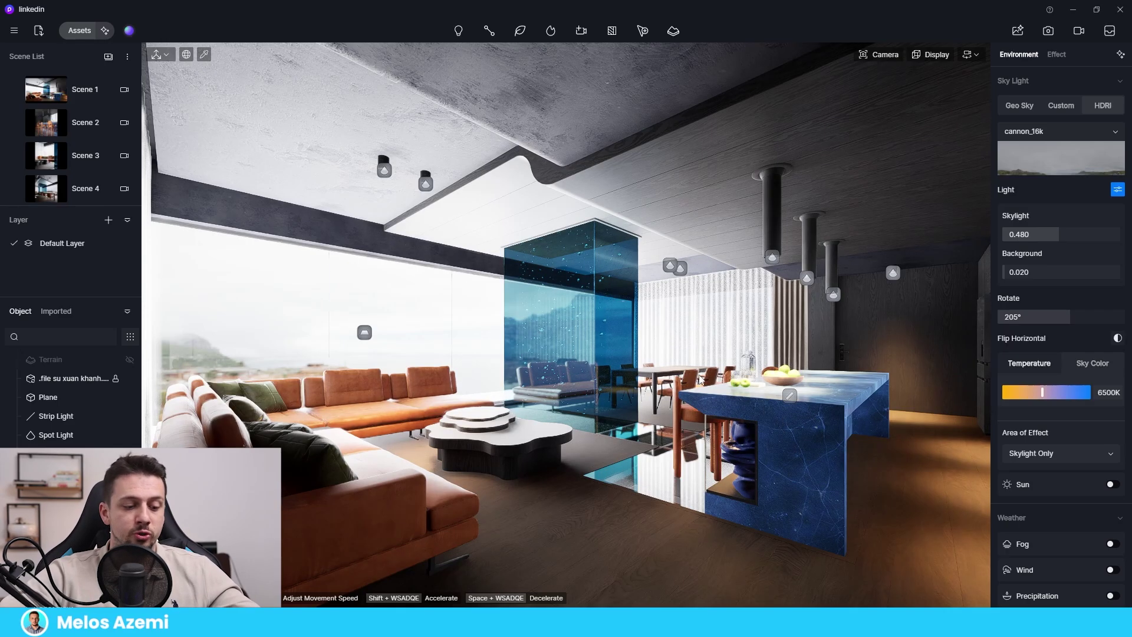
Step: Move the camera toward the orange sectional sofa and coffee table, then launch Text to 3D
{"action": "scroll", "coordinate": [868, 447], "scroll_direction": "up", "scroll_amount": 3}
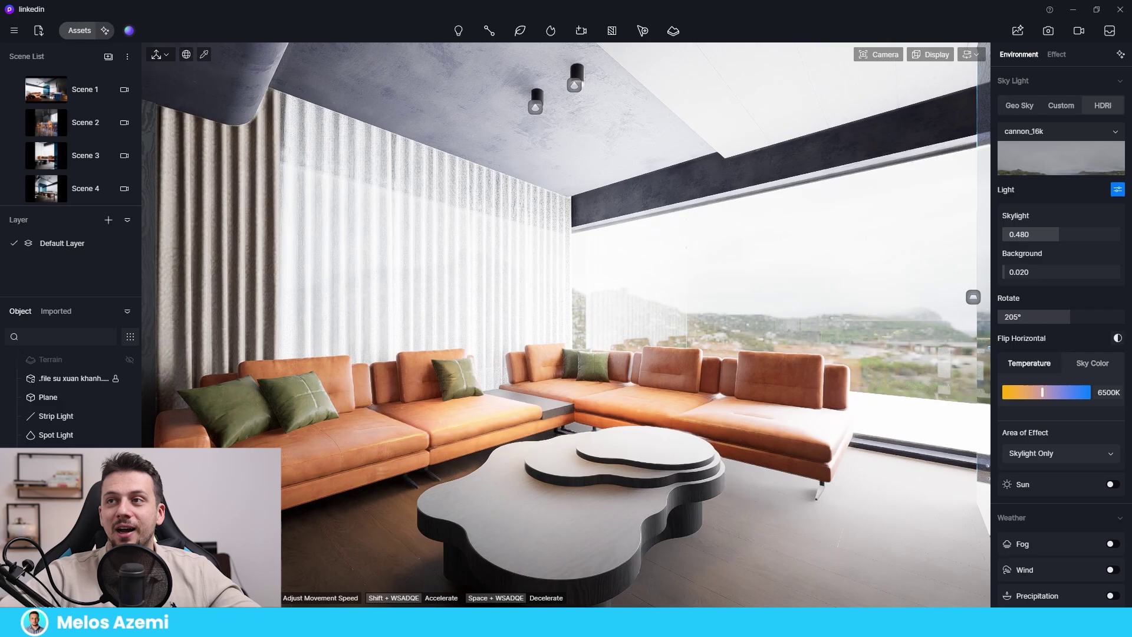
{"action": "left_click", "coordinate": [105, 30]}
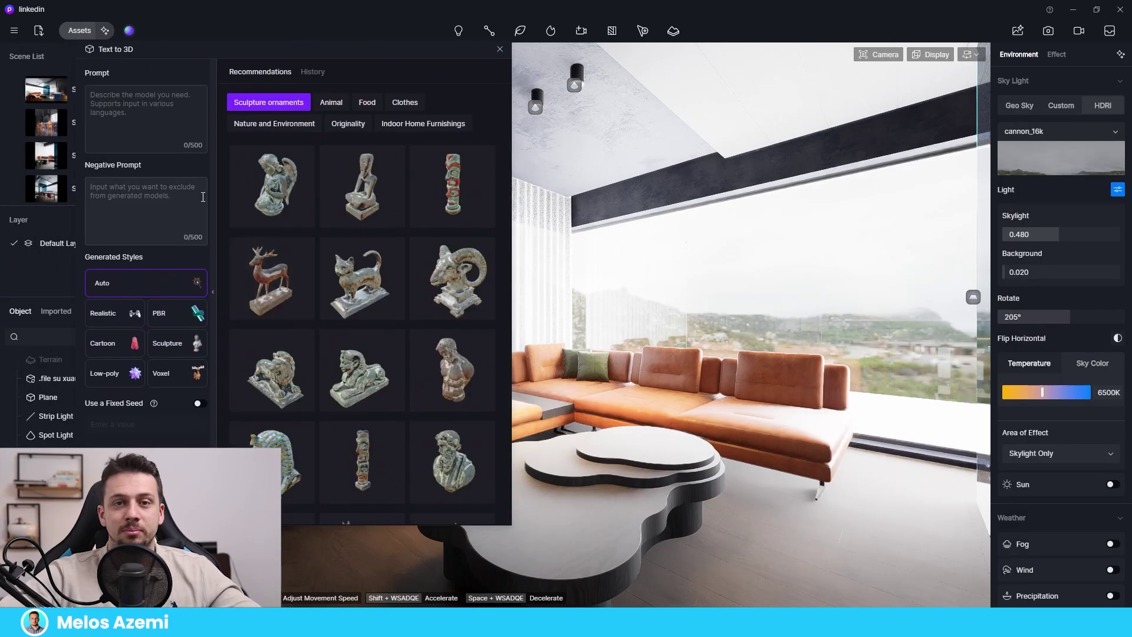
Step: Generate mug models from the prompt 'coffe mug contemporary' and select the second mug
{"action": "left_click", "coordinate": [163, 116]}
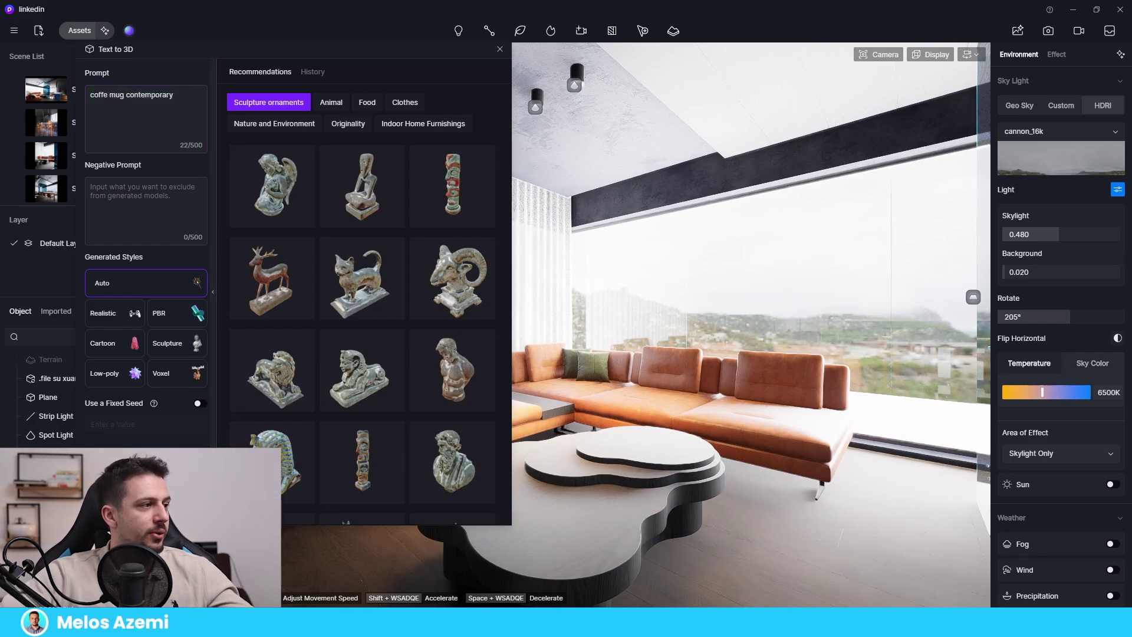
{"action": "left_click", "coordinate": [103, 313]}
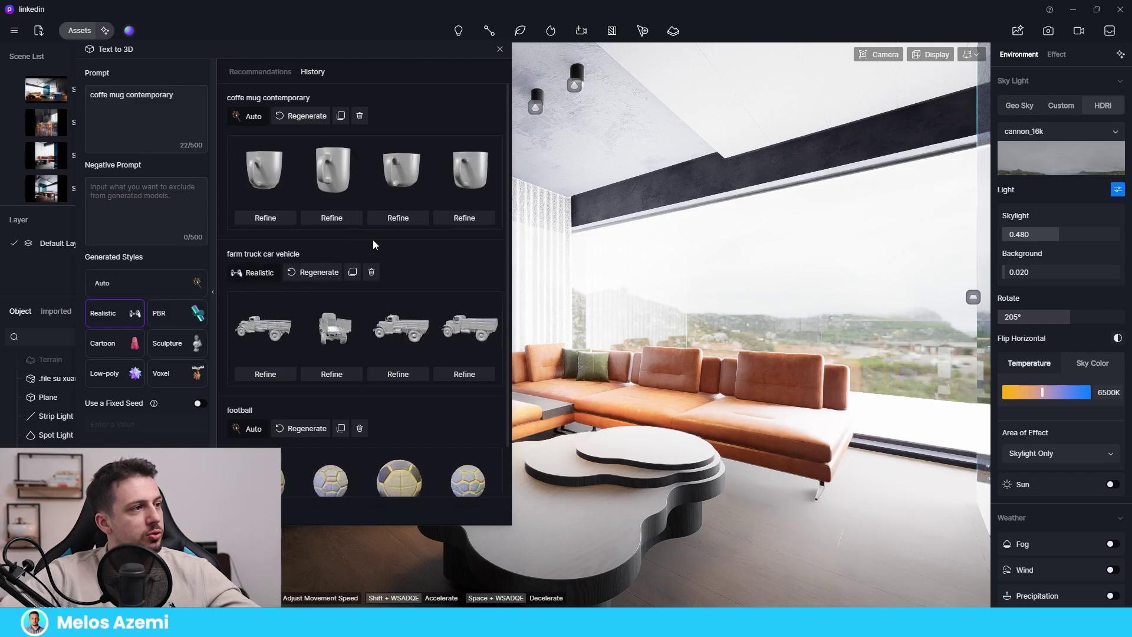
{"action": "left_click", "coordinate": [341, 175]}
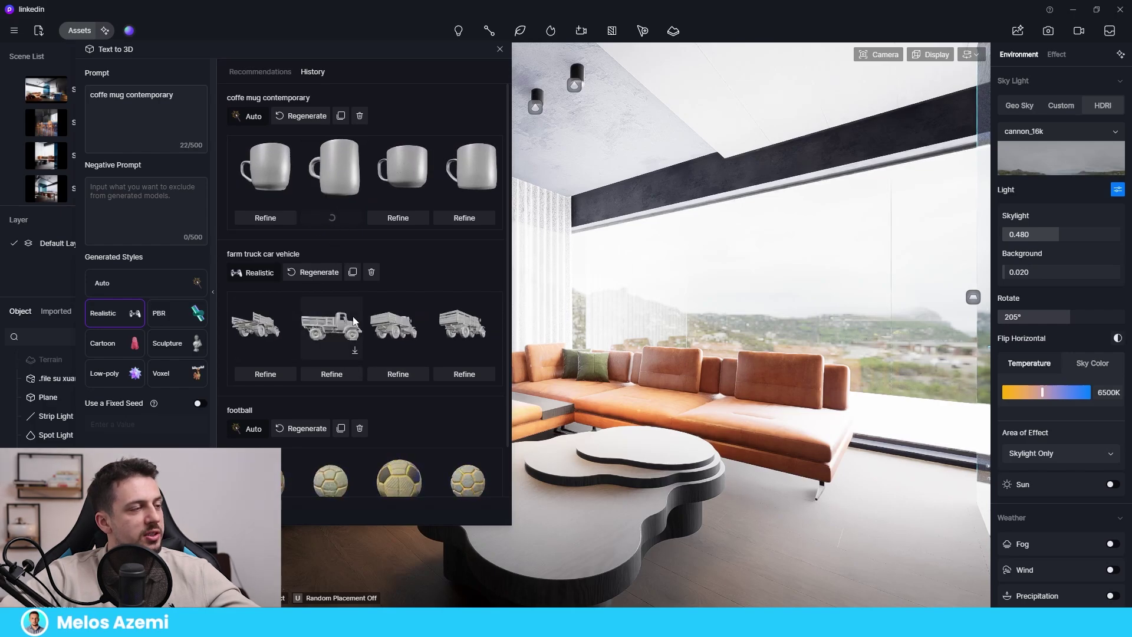
Step: Refine the second generated mug and place it on the coffee table
{"action": "left_click", "coordinate": [352, 216]}
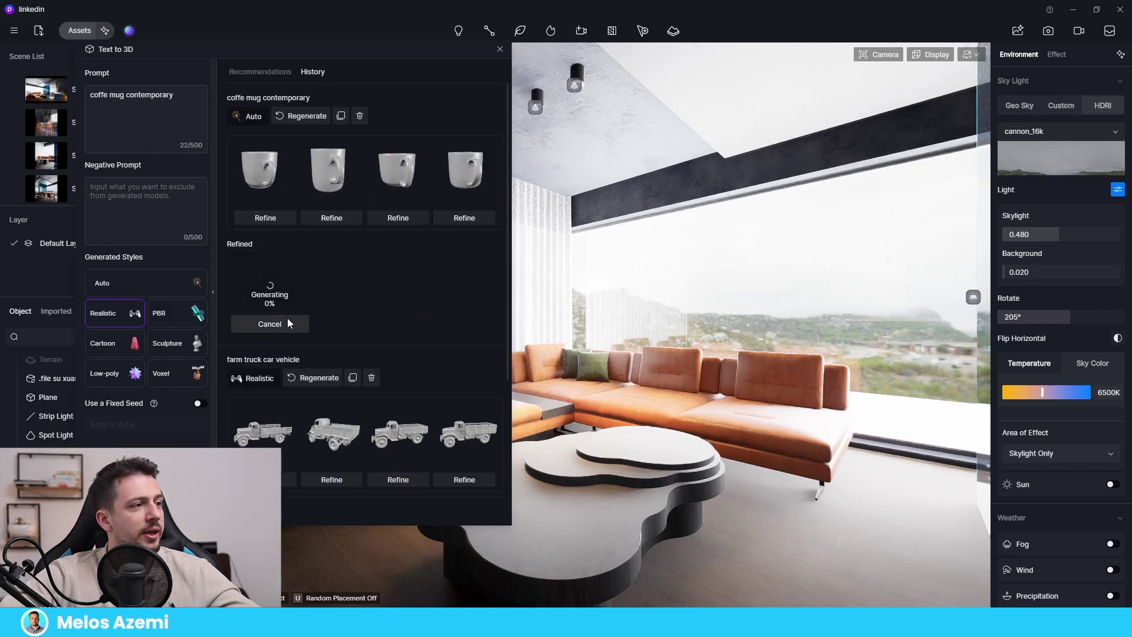
{"action": "left_click", "coordinate": [360, 196]}
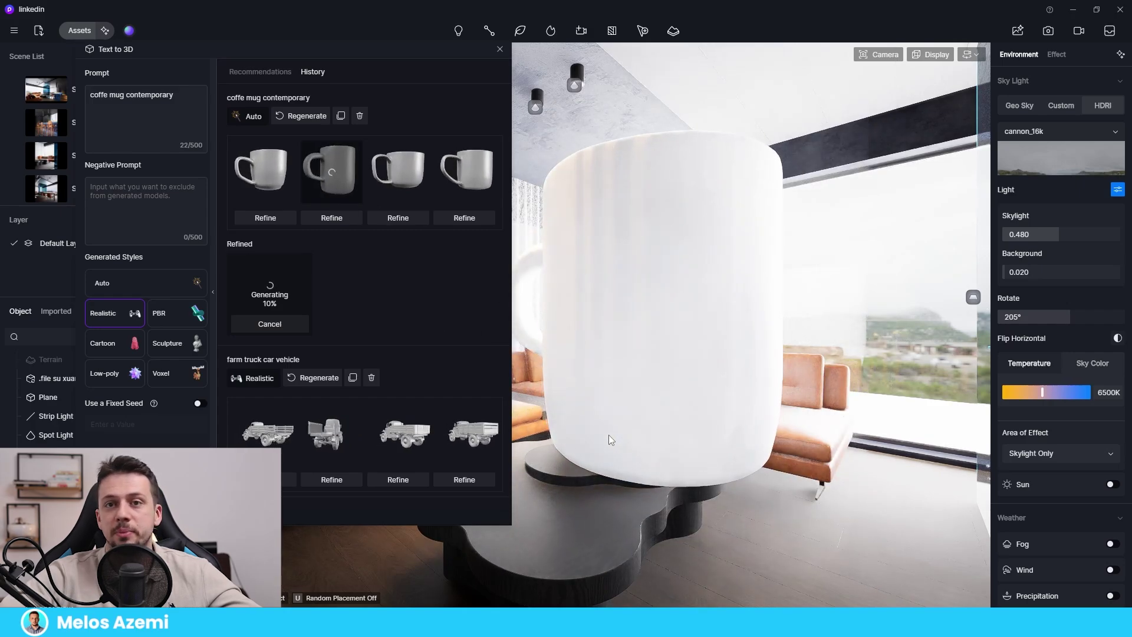
{"action": "left_click", "coordinate": [609, 434]}
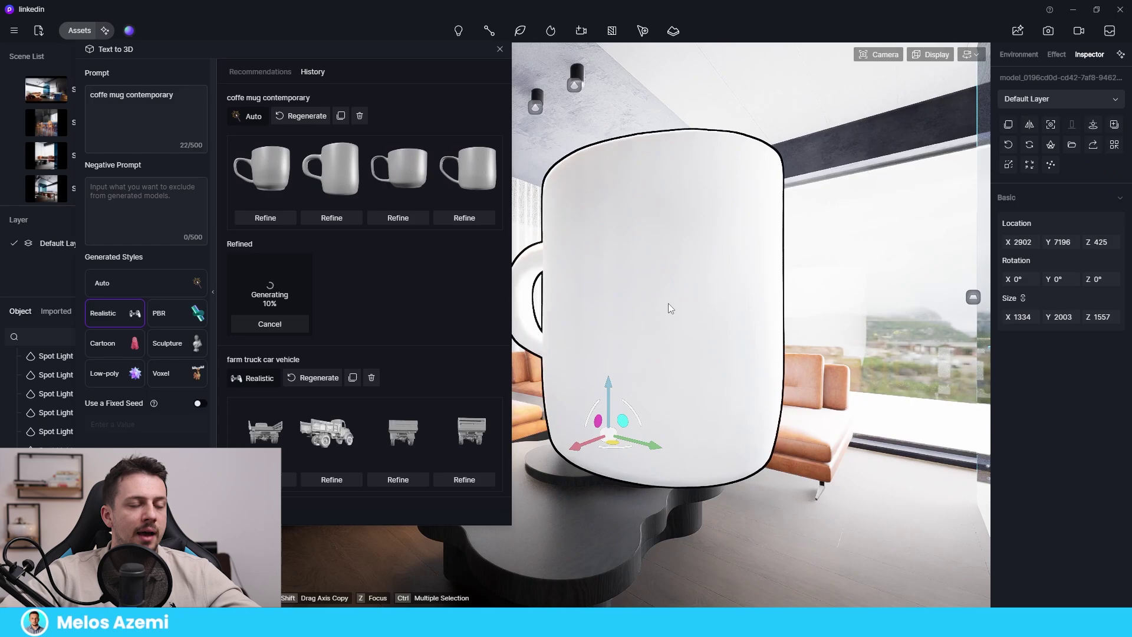
Step: Shrink the mug by setting Size X to 68, then focus the view on it
{"action": "left_click", "coordinate": [1020, 317]}
{"action": "type", "text": "68"}
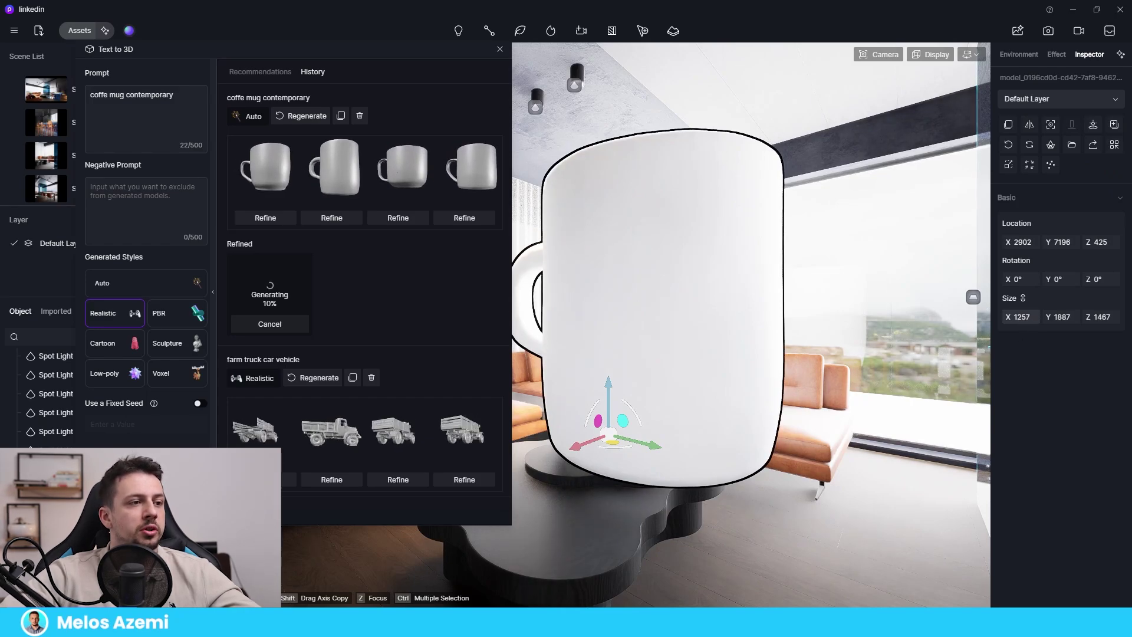
{"action": "key", "text": "Return"}
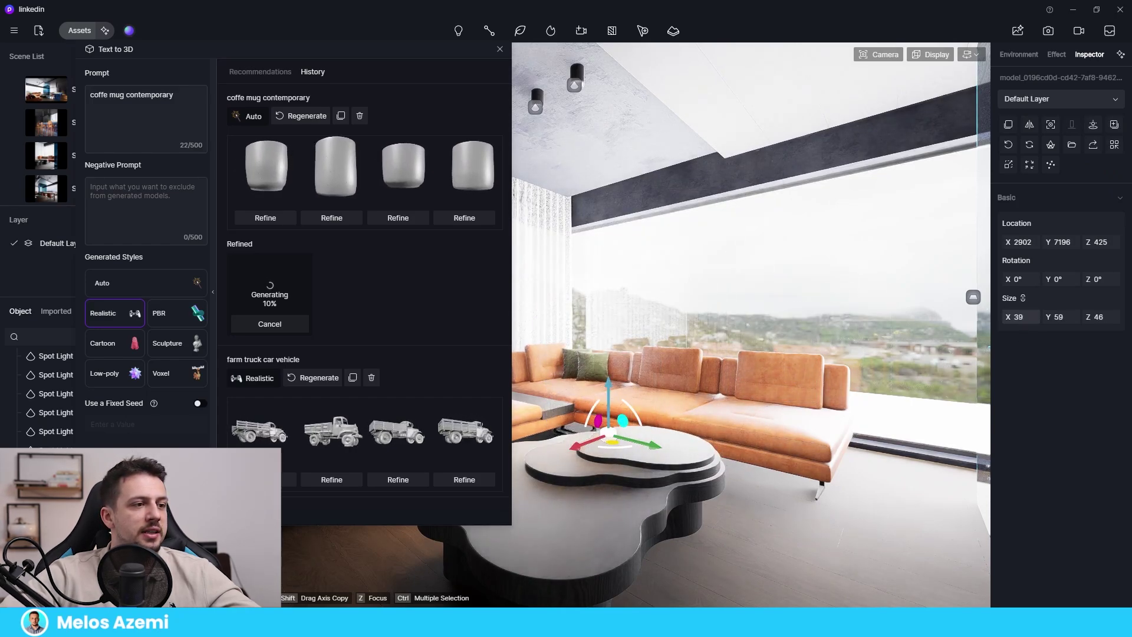
{"action": "left_click", "coordinate": [500, 49]}
{"action": "key", "text": "z"}
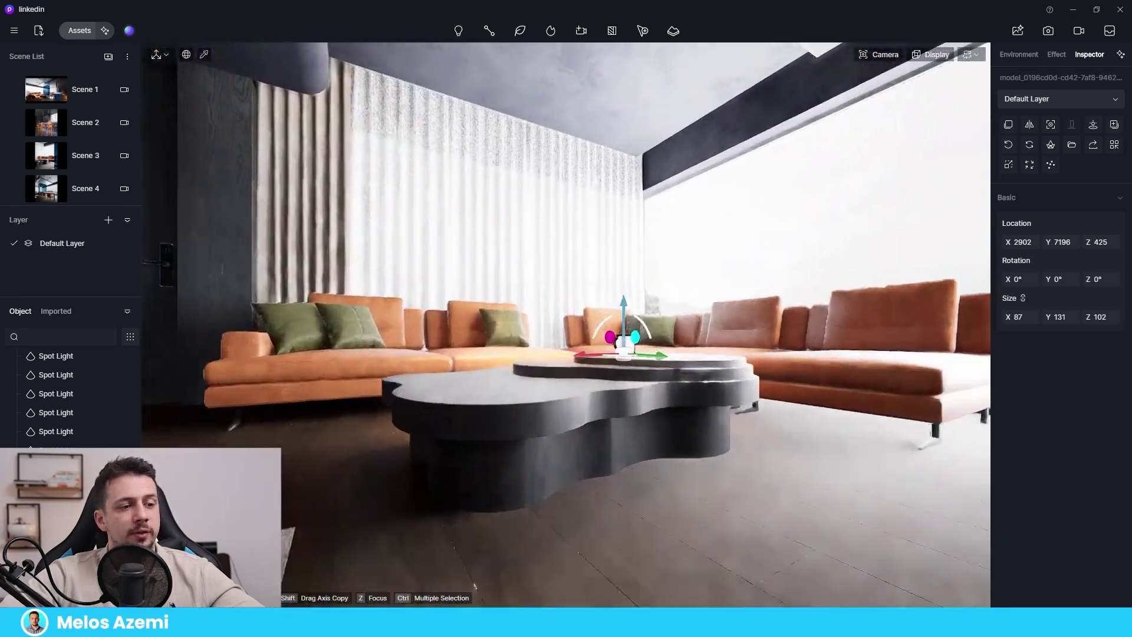
Step: Switch back to the 'Community - Meshy' browser window and scroll down the page
{"action": "mouse_move", "coordinate": [736, 626]}
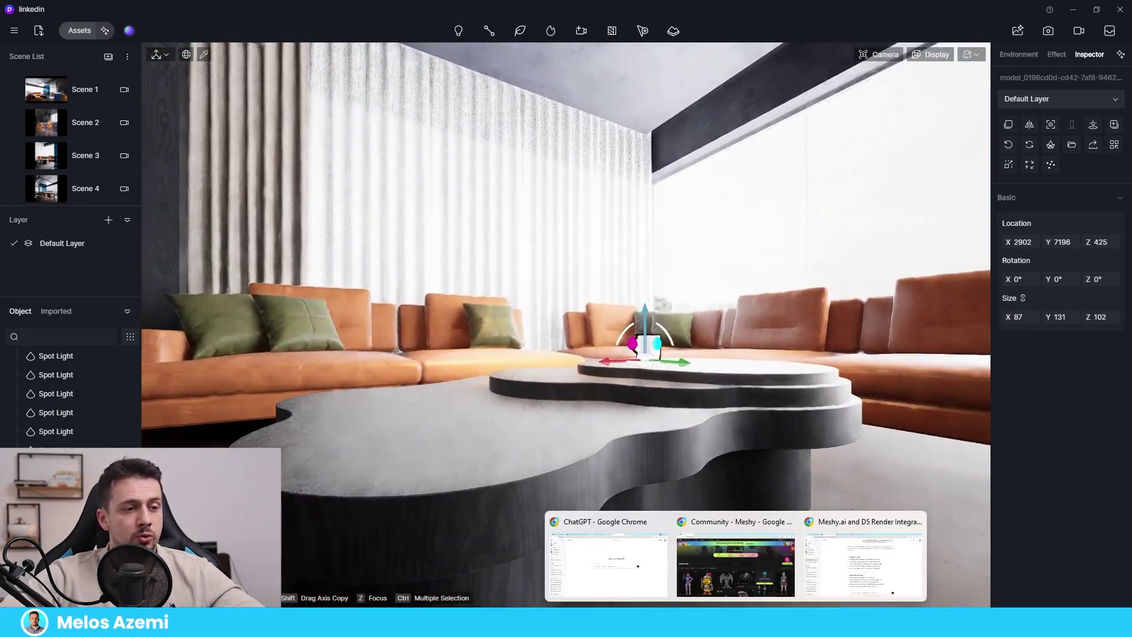
{"action": "left_click", "coordinate": [748, 595]}
{"action": "scroll", "coordinate": [563, 272], "scroll_direction": "down", "scroll_amount": 1}
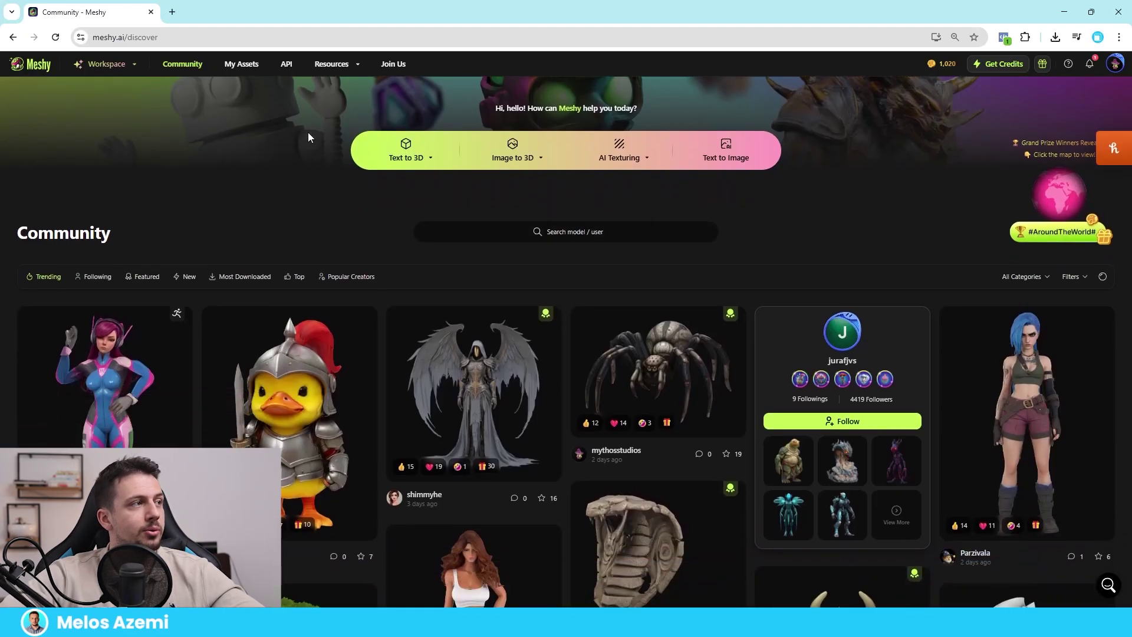